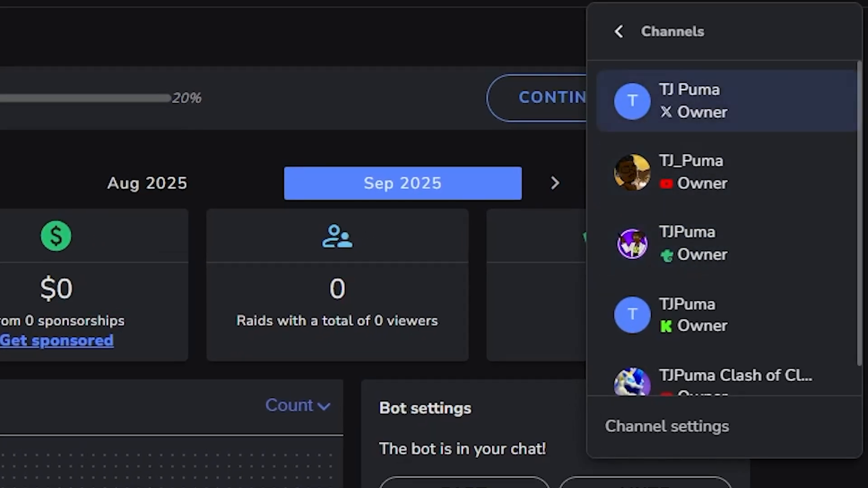
pyautogui.scroll(-1, 741, 163)
pyautogui.scroll(1, 724, 124)
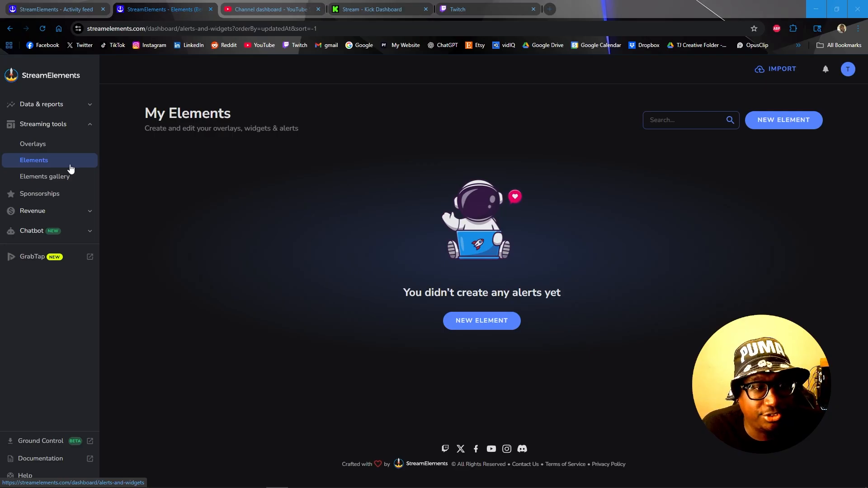
# Step: Create a new alert element from scratch
pyautogui.click(799, 124)
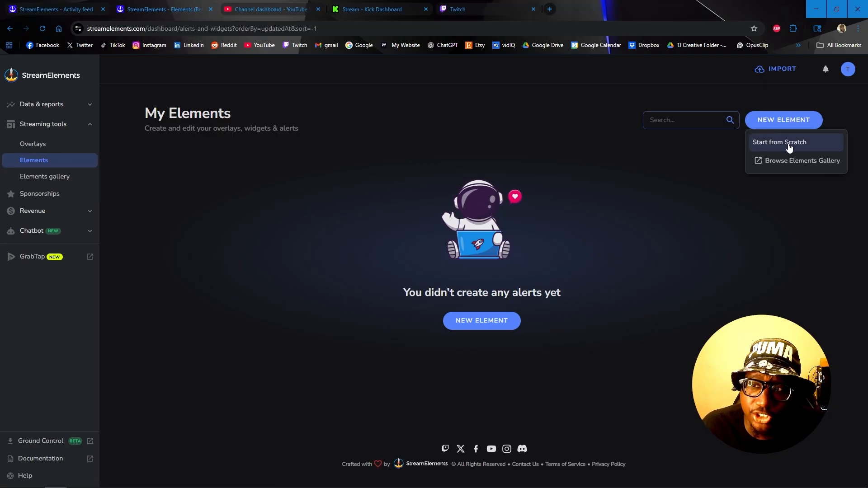
pyautogui.click(775, 142)
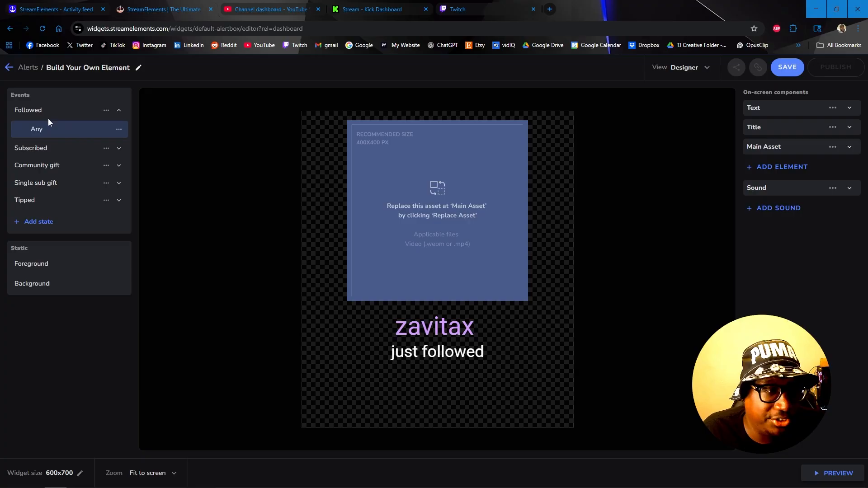
# Step: Look through the Subscribed and Community gift alert states, and return to the Any state of the Followed event
pyautogui.click(67, 149)
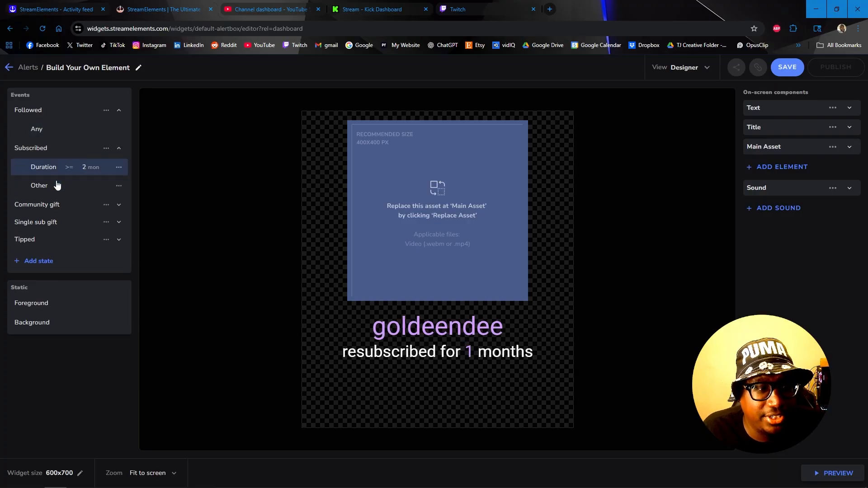
pyautogui.click(68, 210)
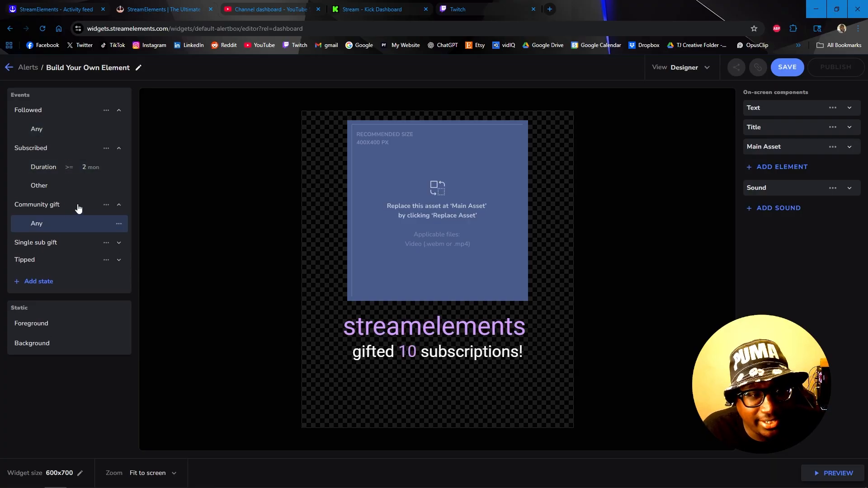
pyautogui.click(119, 205)
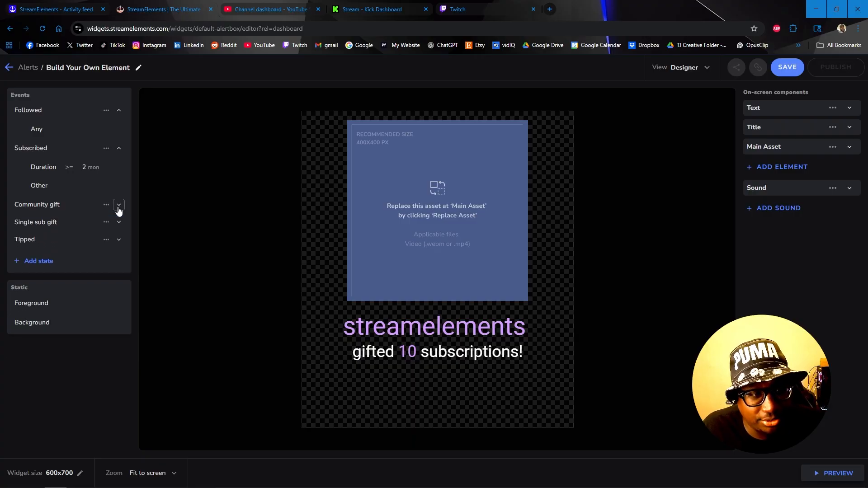
pyautogui.click(50, 135)
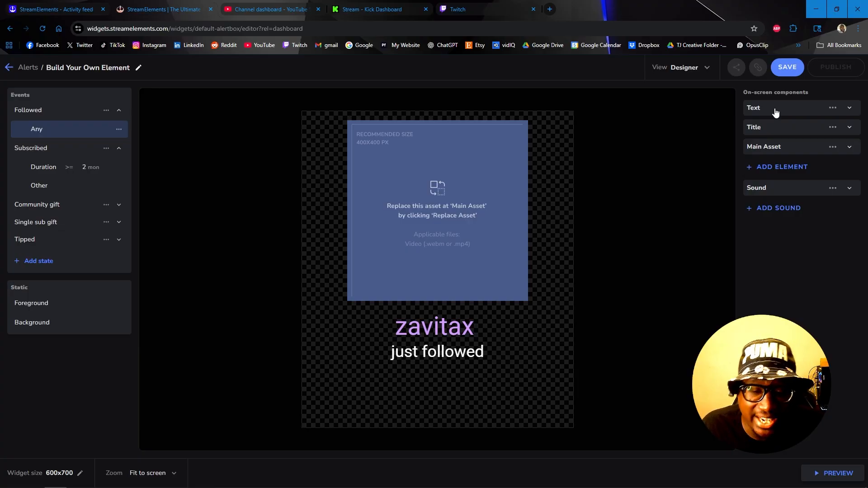
# Step: Upload the video file 2XKO Widgets_Thanks I guess.webm to the media library for the Followed alert's Main Asset
pyautogui.click(769, 147)
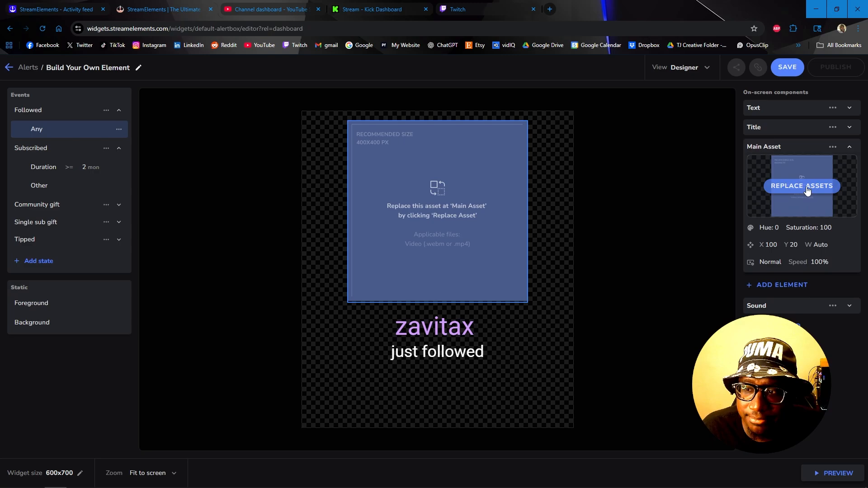
pyautogui.click(807, 190)
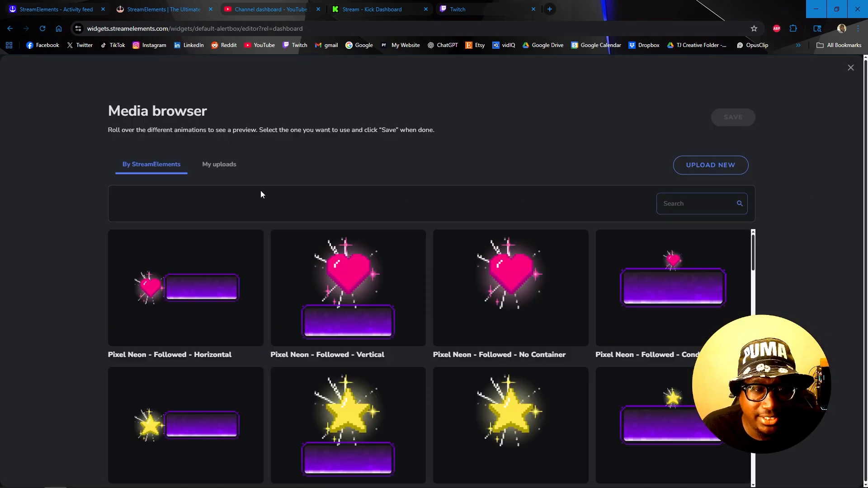
pyautogui.click(224, 166)
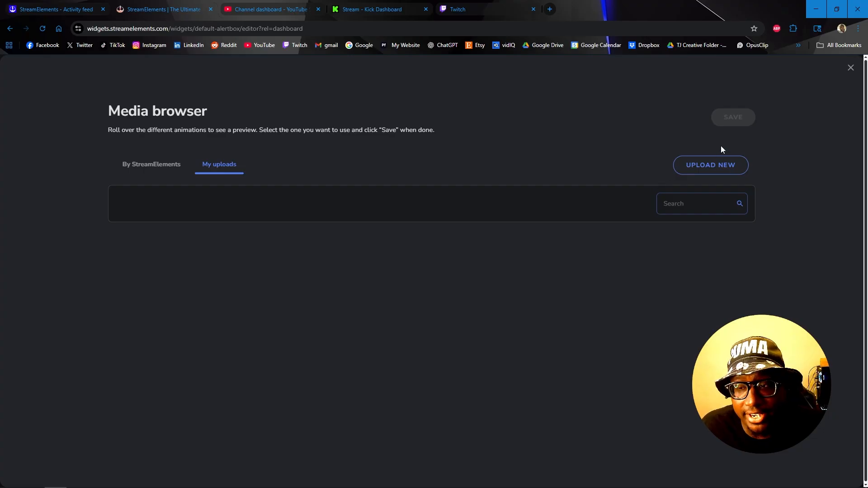
pyautogui.click(708, 171)
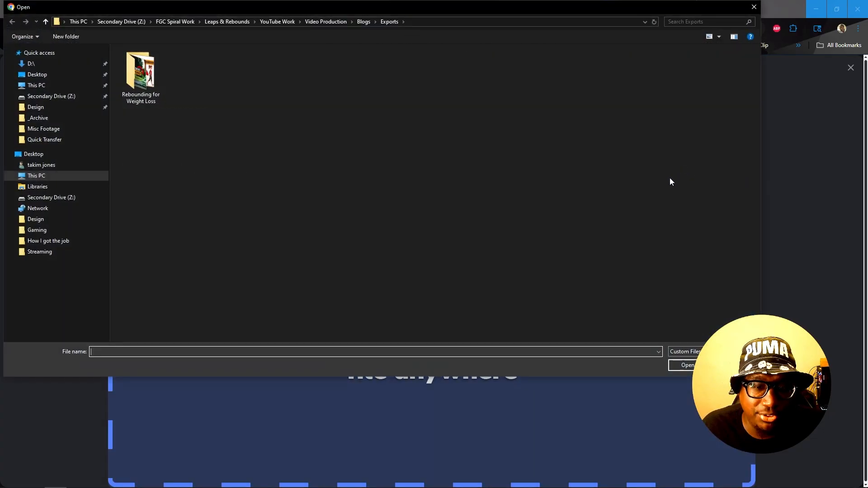
pyautogui.press('Escape')
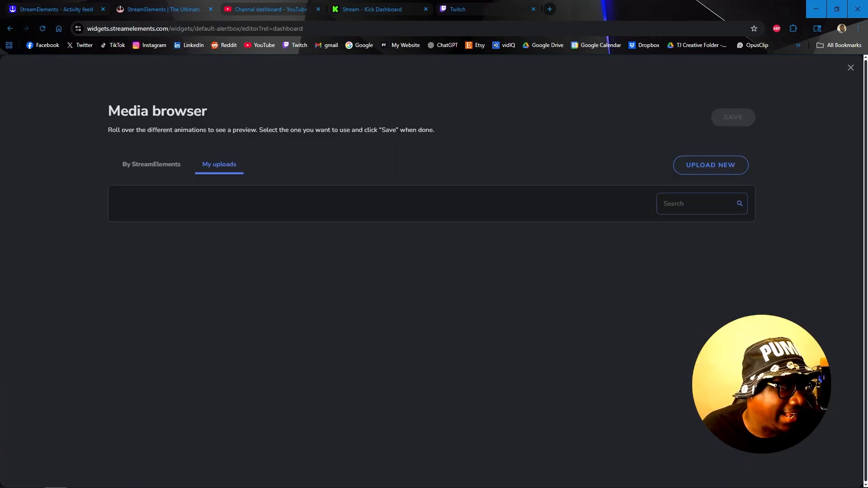
pyautogui.moveTo(2, 245); pyautogui.dragTo(530, 374)
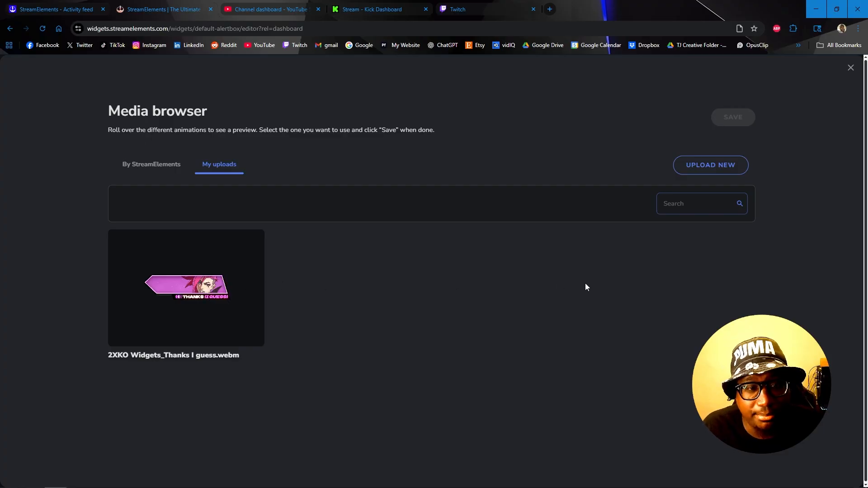
# Step: Use the uploaded 2XKO Widgets_Thanks I guess.webm as the Main Asset and place it across the canvas width at X 0, Y 47
pyautogui.click(231, 285)
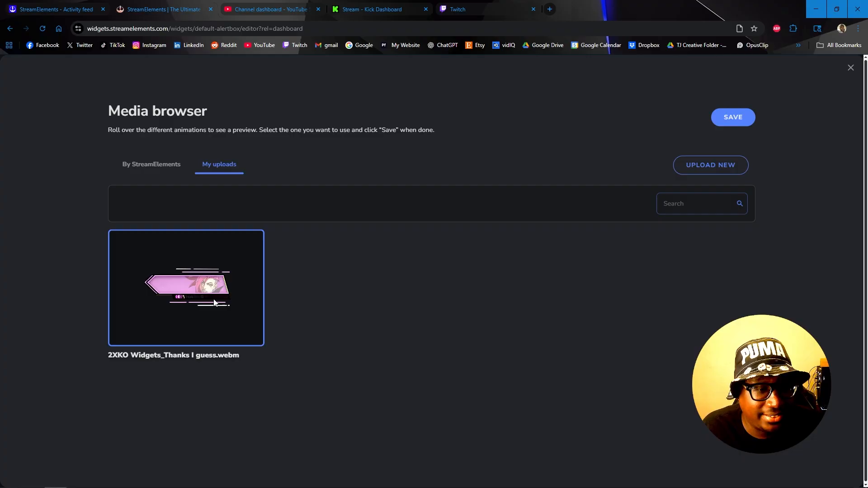
pyautogui.click(734, 118)
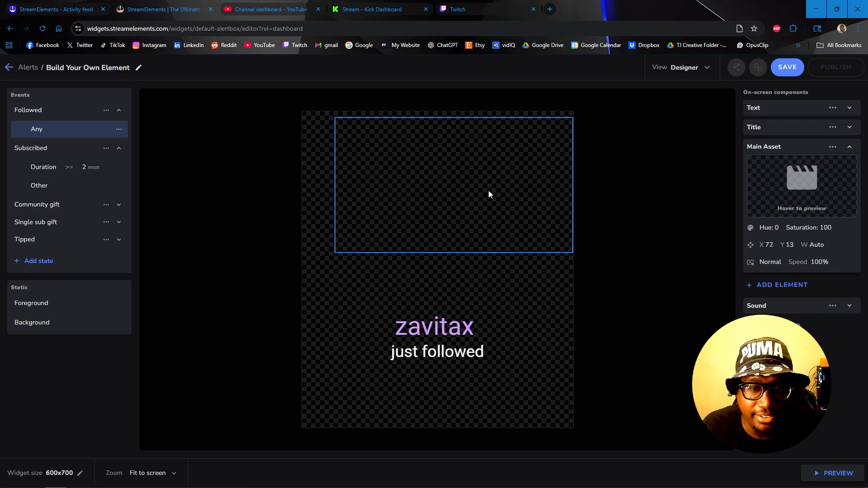
pyautogui.moveTo(488, 194); pyautogui.dragTo(469, 215)
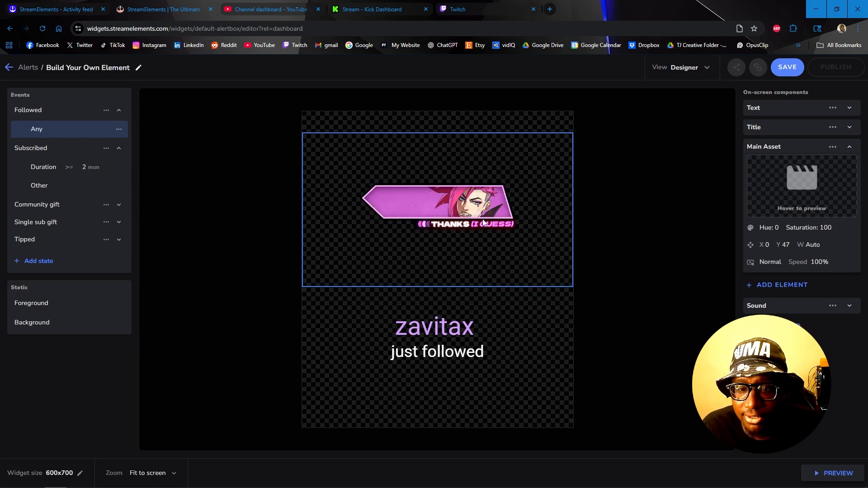
# Step: Examine the Title component's Name variable and its text settings in the Followed alert
pyautogui.click(768, 114)
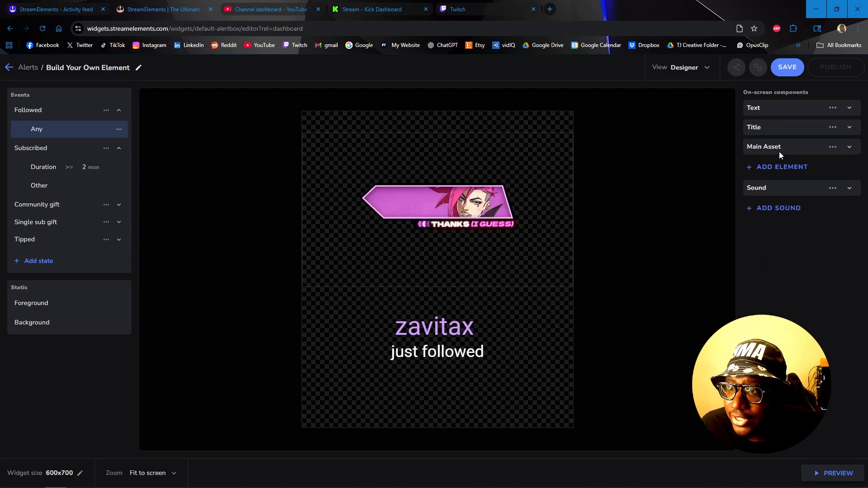
pyautogui.click(768, 129)
pyautogui.click(782, 147)
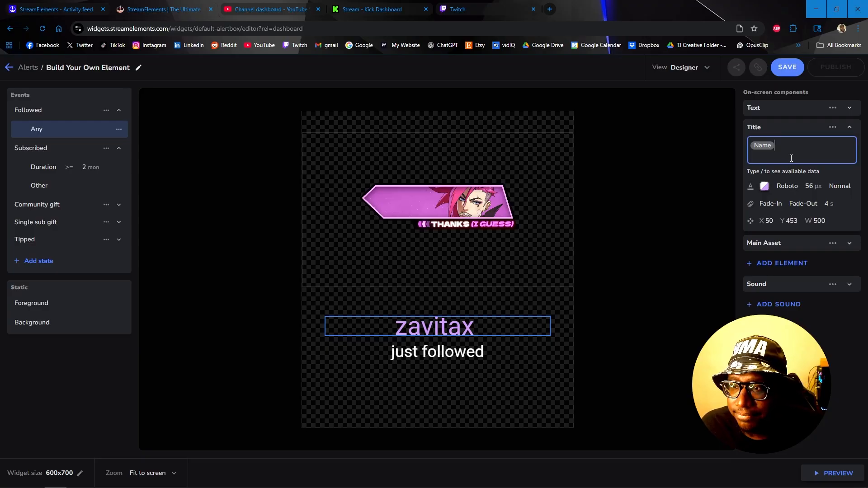
pyautogui.click(778, 113)
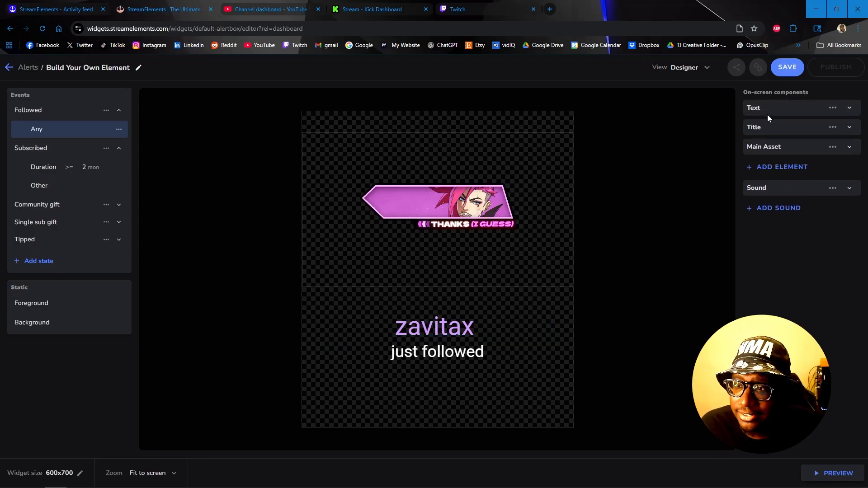
# Step: Replace the Followed alert's Text message with "Thanks for the Follow!"
pyautogui.click(766, 115)
pyautogui.moveTo(804, 125); pyautogui.dragTo(728, 124)
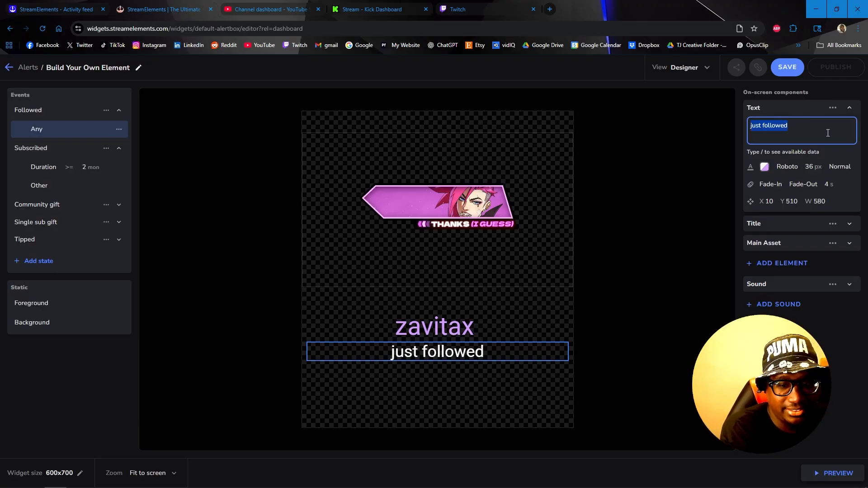
pyautogui.write('Thanks for the Follow!')
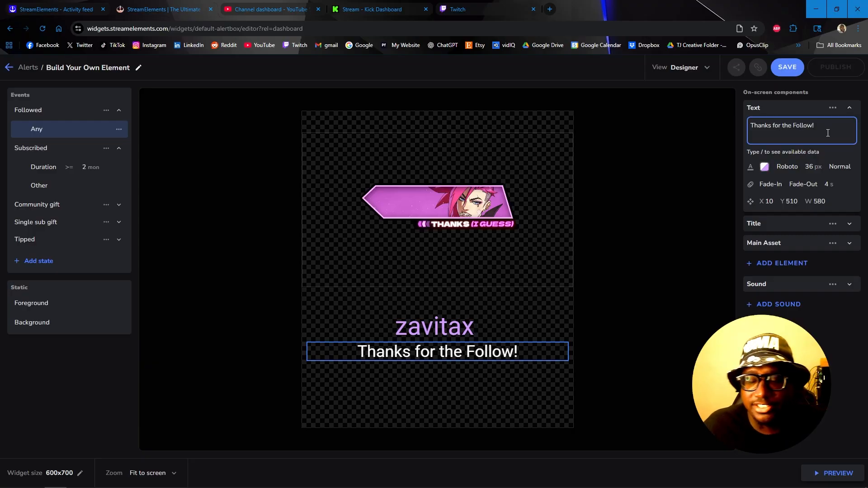
# Step: Format the follow message in the Teko font at 40 px with Bold weight
pyautogui.click(771, 167)
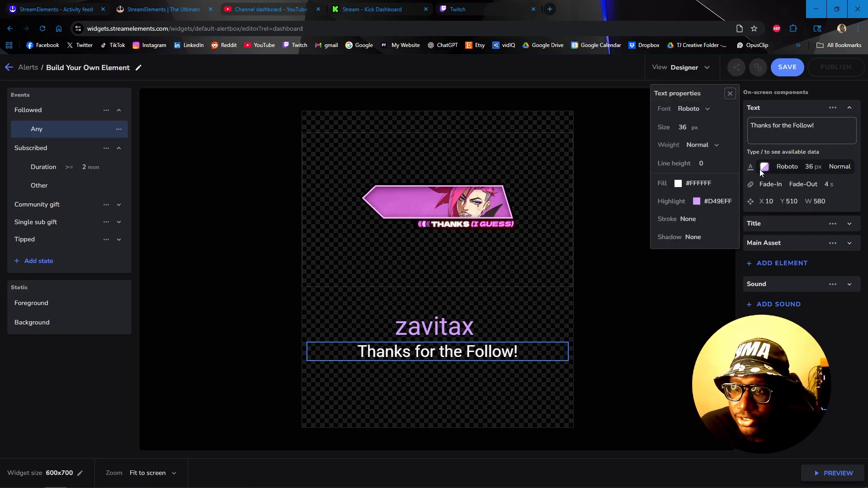
pyautogui.click(693, 110)
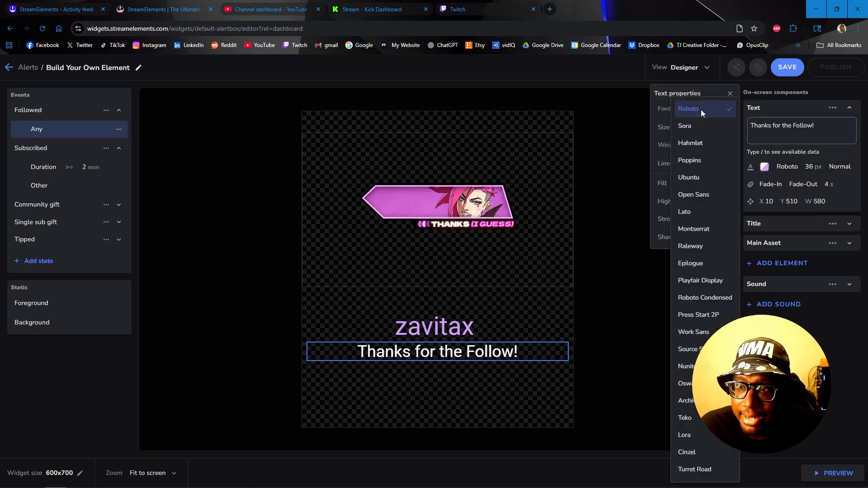
pyautogui.click(694, 413)
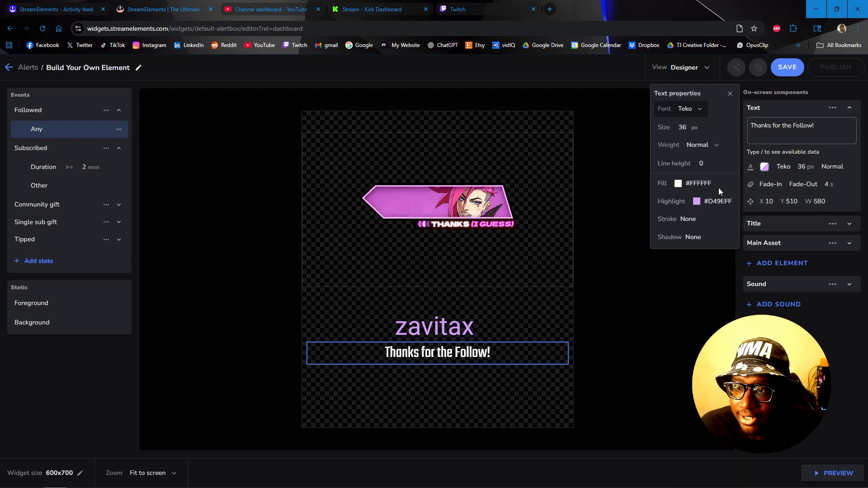
pyautogui.click(684, 126)
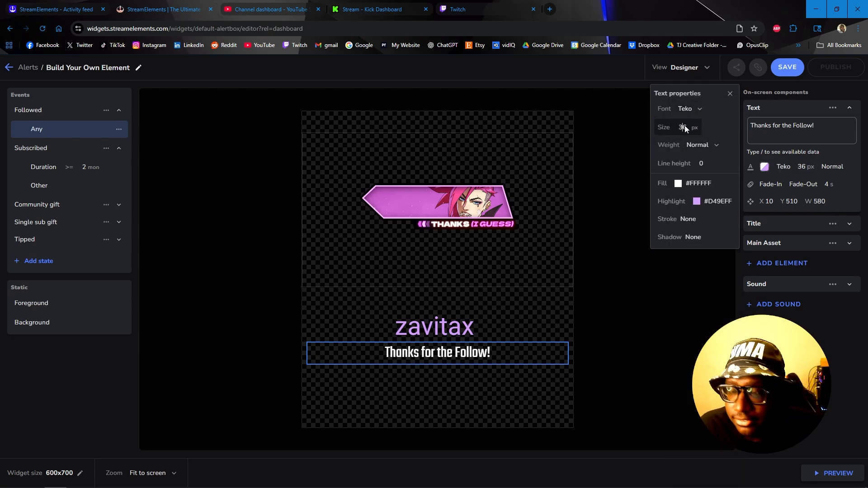
pyautogui.moveTo(685, 127); pyautogui.dragTo(673, 129)
pyautogui.write('40')
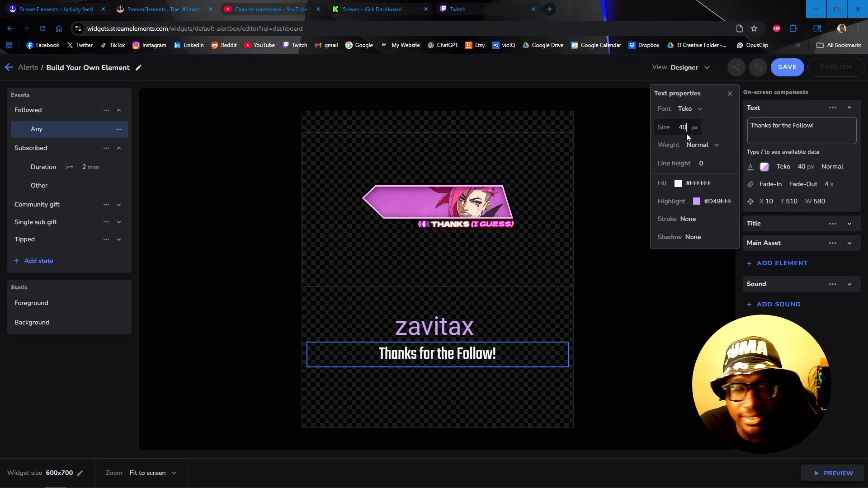
pyautogui.click(716, 126)
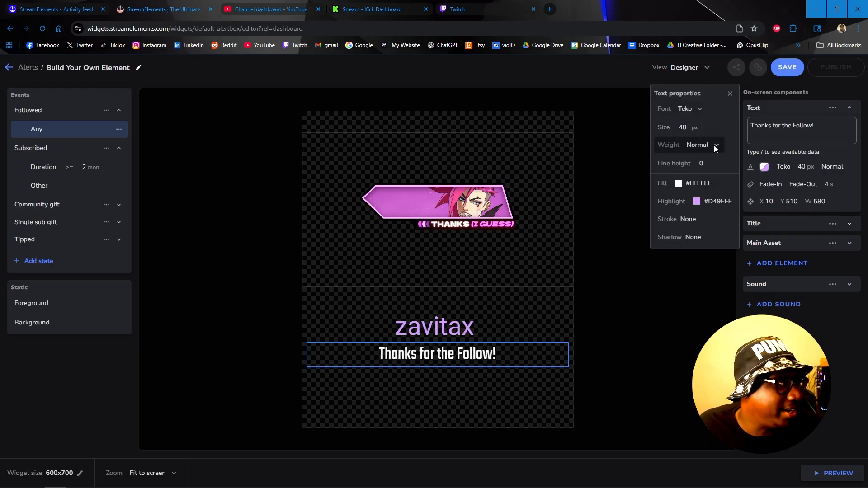
pyautogui.click(714, 146)
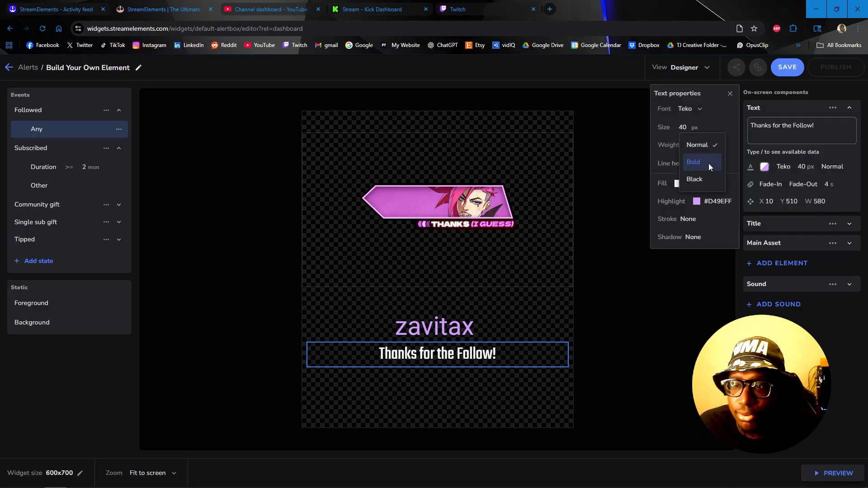
pyautogui.click(704, 162)
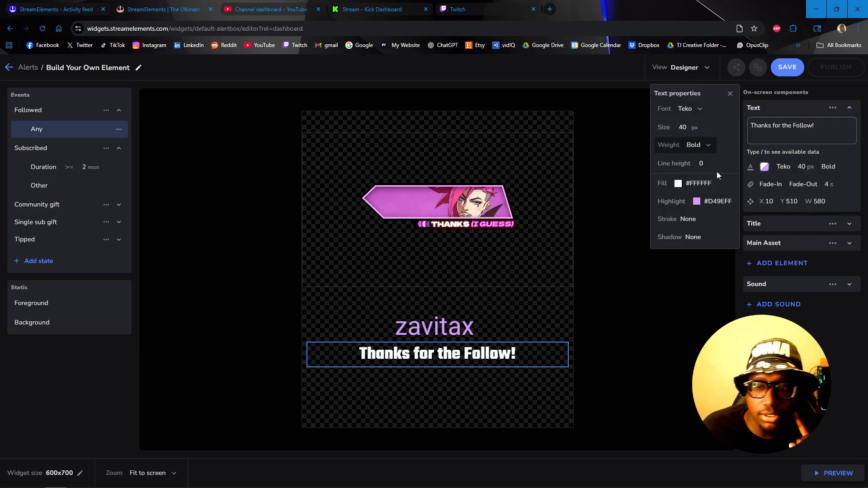
# Step: Change the follow message's highlight color to a vivid purple, #BB19F8
pyautogui.click(697, 203)
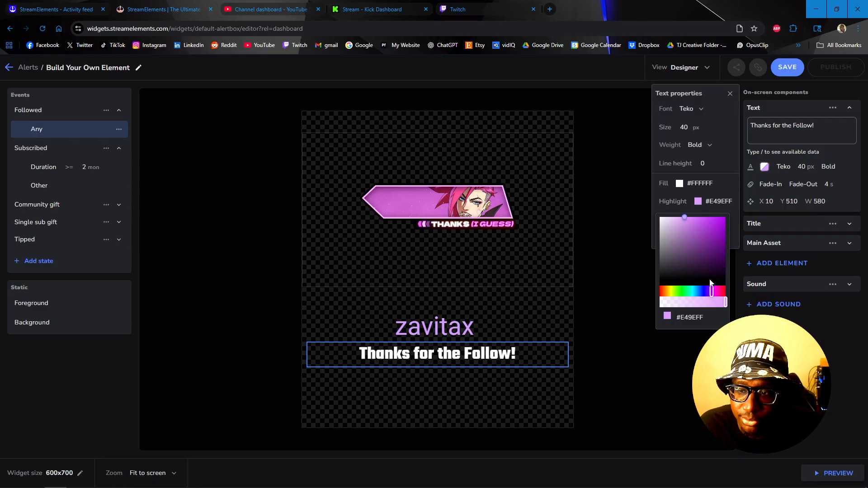
pyautogui.click(699, 217)
pyautogui.moveTo(701, 217)
pyautogui.mouseDown()
pyautogui.moveTo(710, 227)
pyautogui.moveTo(716, 219)
pyautogui.mouseUp()
pyautogui.click(735, 188)
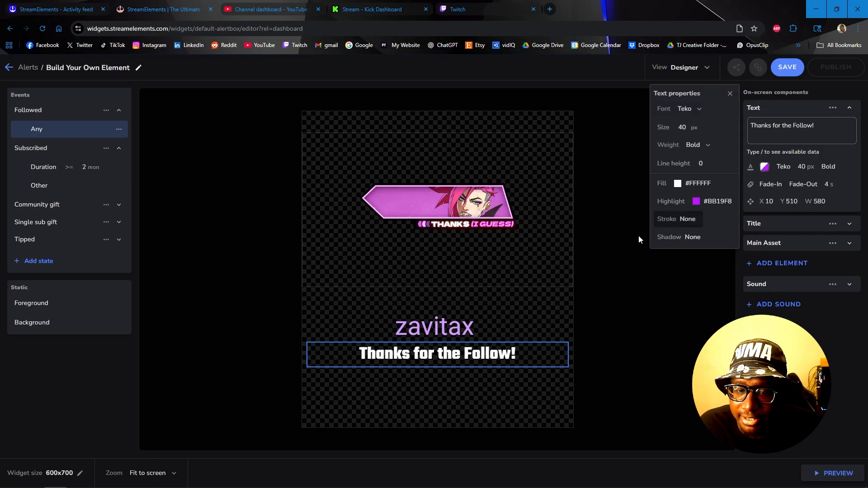
# Step: Add a black (#000000) stroke 1 px wide to the follow message
pyautogui.click(689, 221)
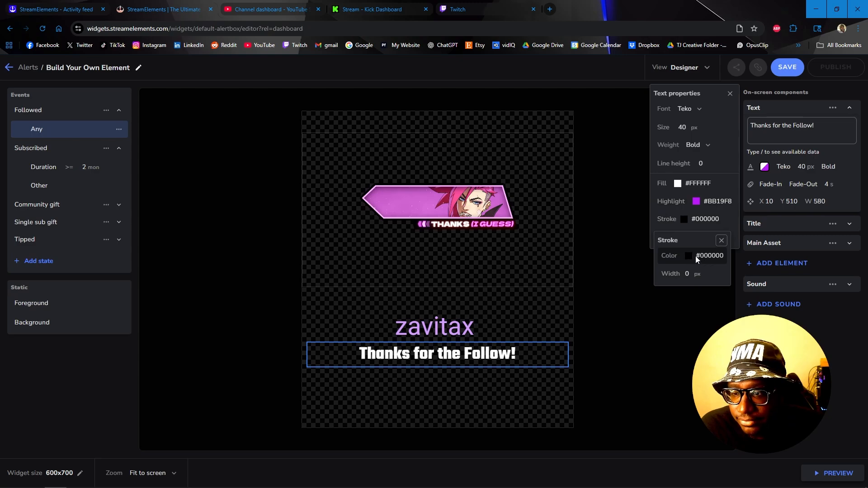
pyautogui.click(687, 275)
pyautogui.write('5')
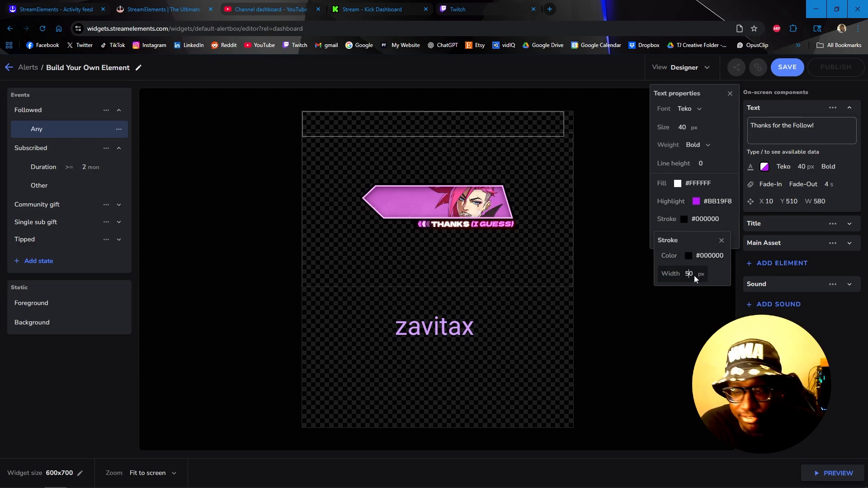
pyautogui.press('Delete')
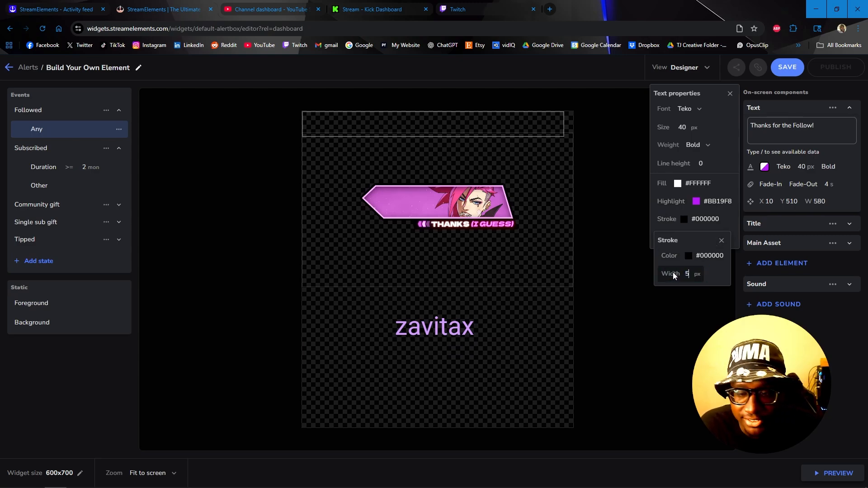
pyautogui.press('BackSpace')
pyautogui.write('1')
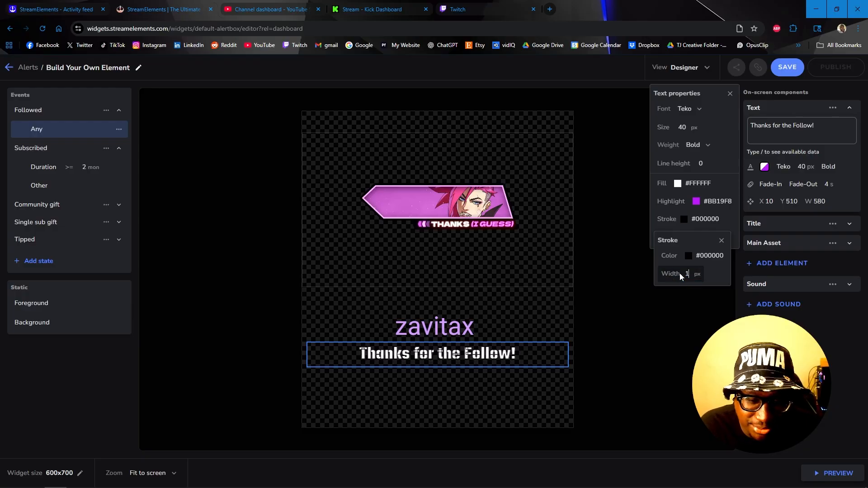
# Step: Set the follow message's stroke width to 0 px
pyautogui.moveTo(695, 275); pyautogui.dragTo(668, 274)
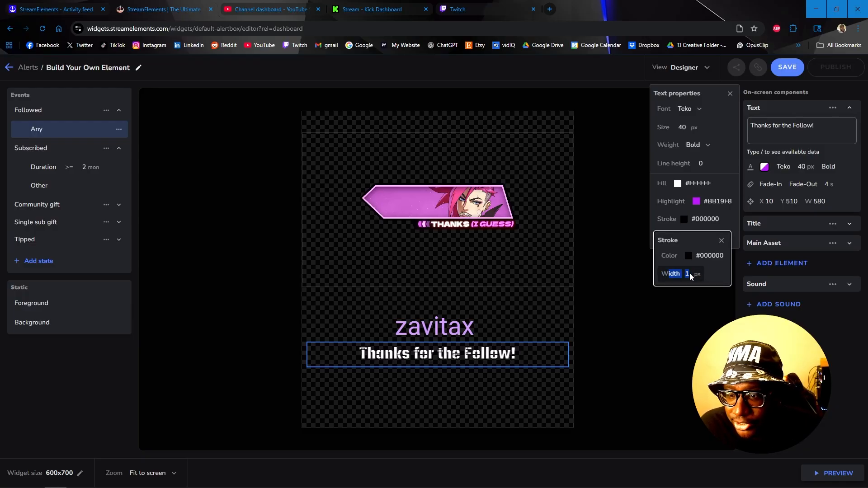
pyautogui.click(688, 275)
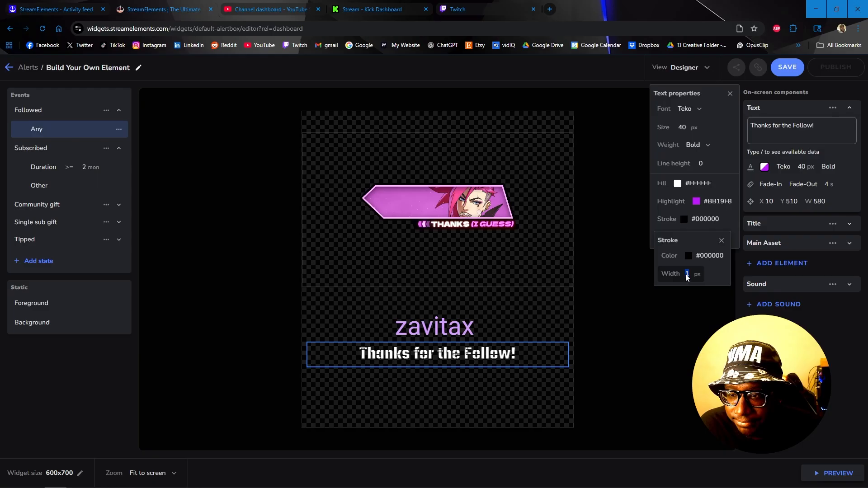
pyautogui.write('0')
# Step: Give the follow message a black shadow with X 1 px, Y 1 px and 1 px blur
pyautogui.click(698, 229)
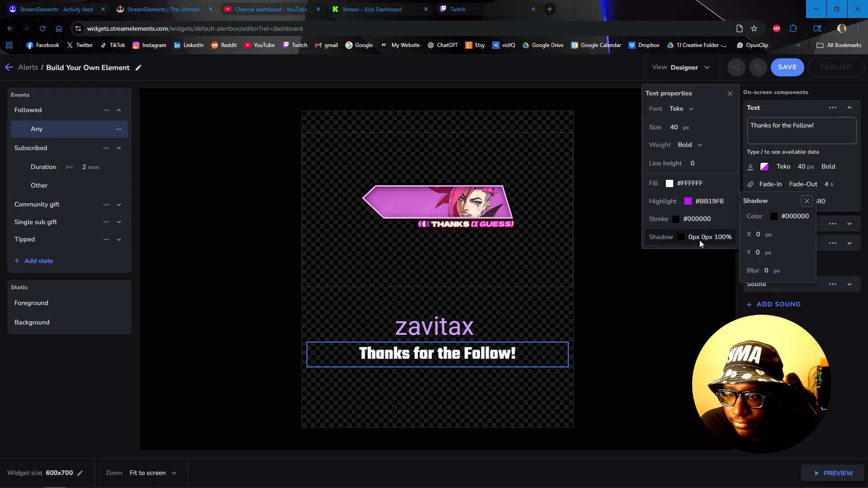
pyautogui.click(764, 236)
pyautogui.write('1')
pyautogui.click(761, 254)
pyautogui.write('1')
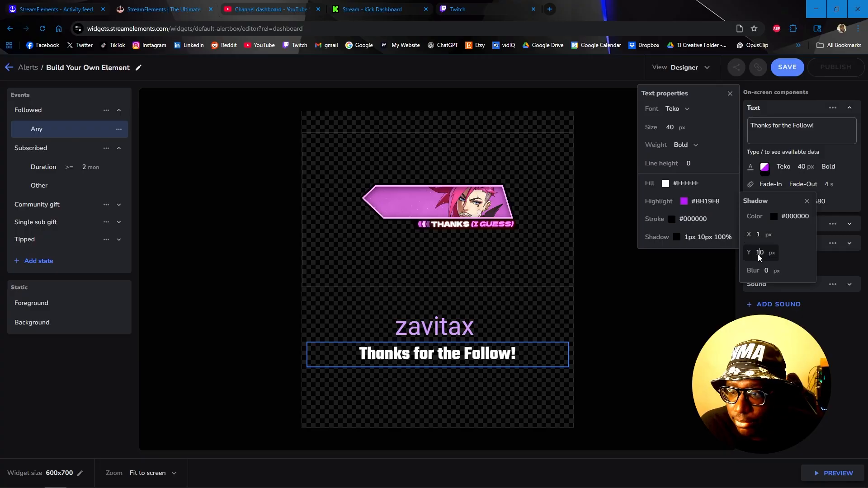
pyautogui.click(770, 272)
pyautogui.write('1')
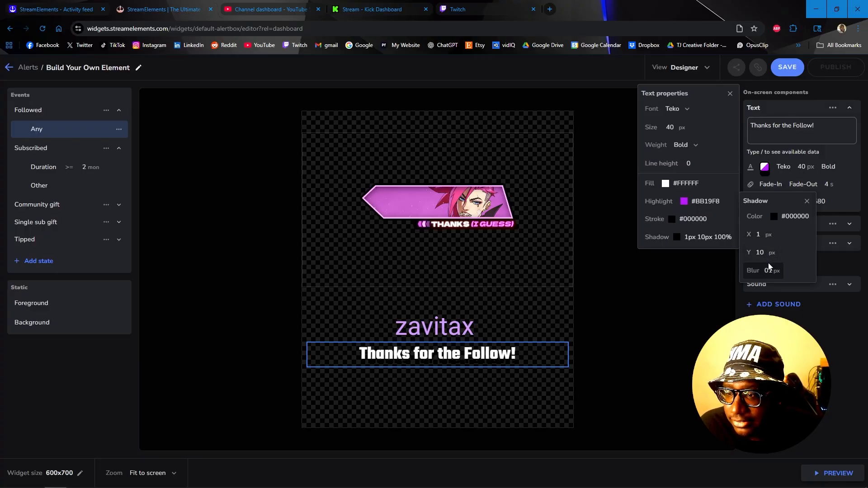
pyautogui.click(763, 253)
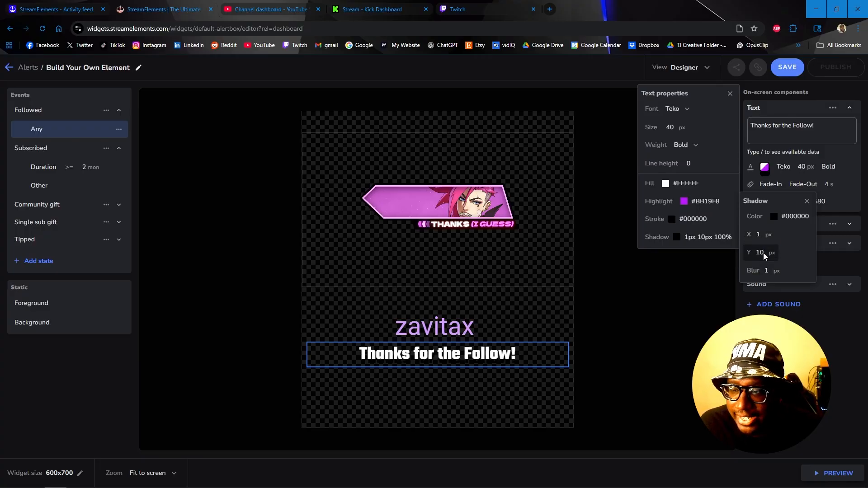
pyautogui.press('BackSpace')
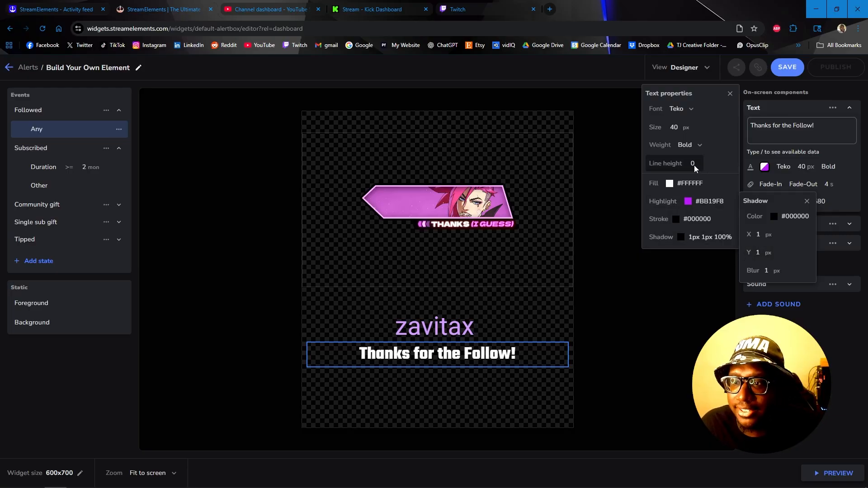
pyautogui.click(780, 225)
pyautogui.click(786, 154)
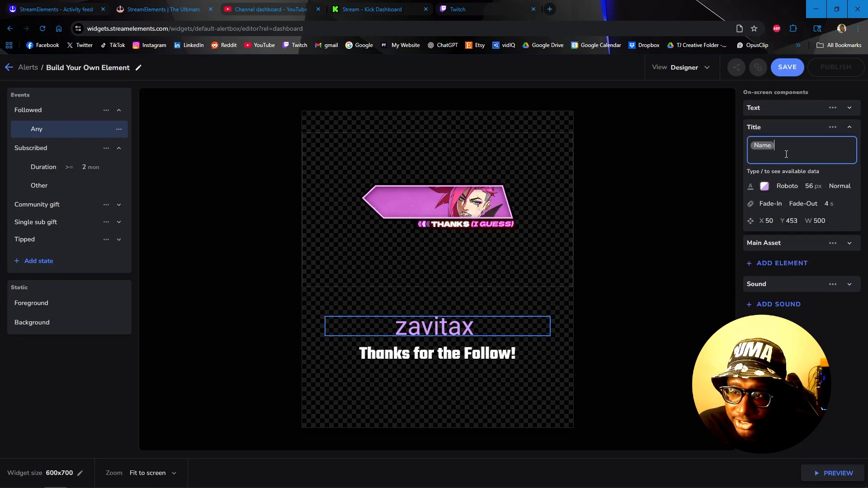
pyautogui.click(776, 123)
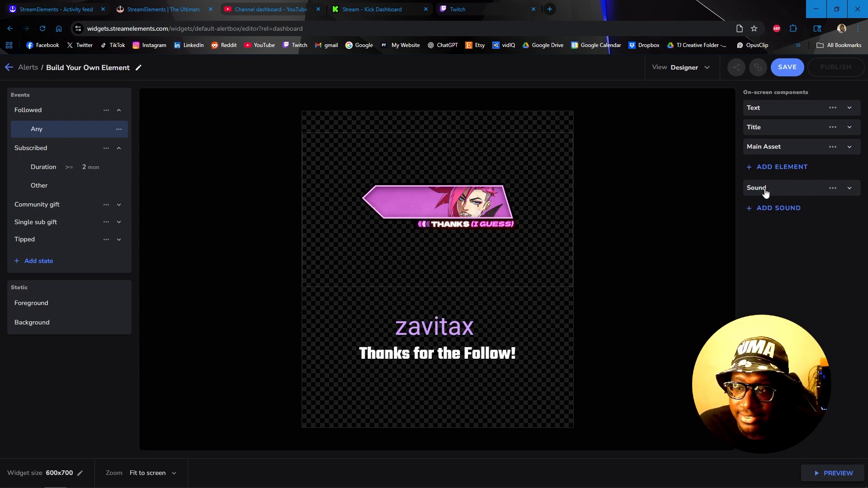
# Step: Upload Vi_Welcome.mp3 to the personal sound library and save it as the Followed alert's sound
pyautogui.click(786, 190)
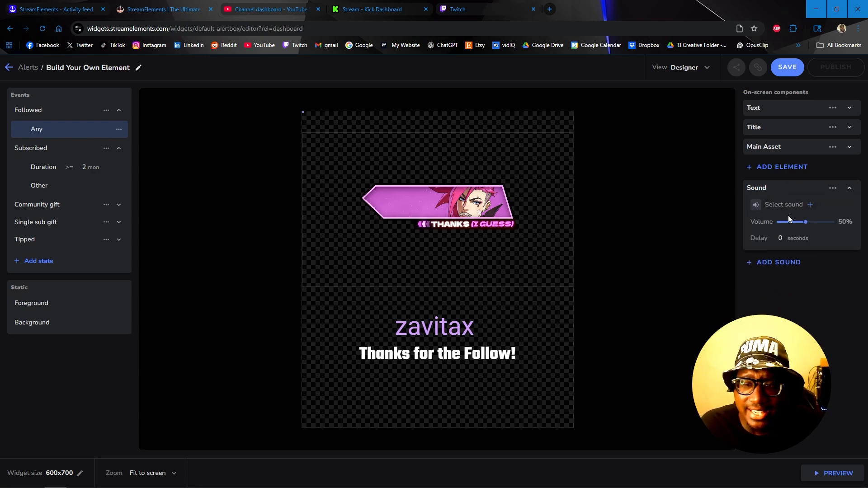
pyautogui.click(810, 206)
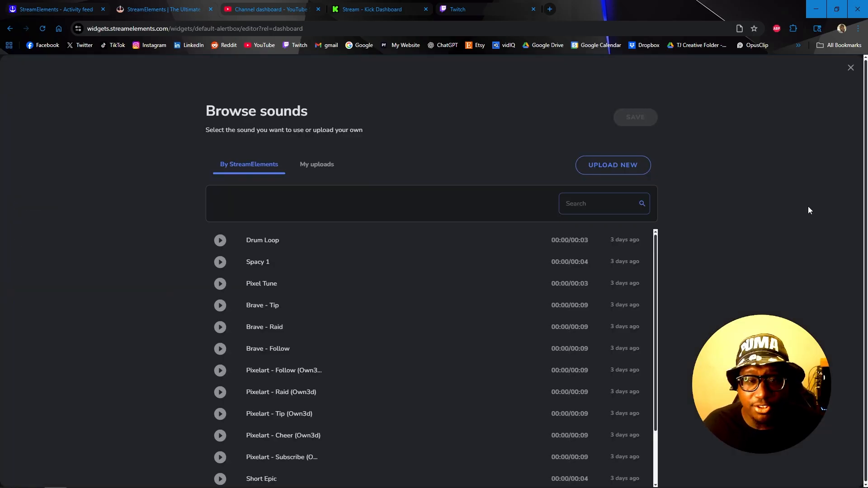
pyautogui.click(319, 167)
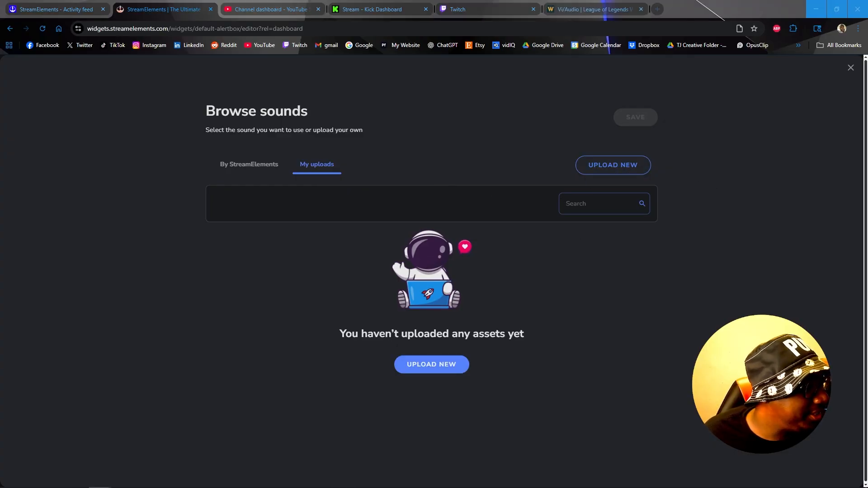
pyautogui.moveTo(0, 271); pyautogui.dragTo(410, 361)
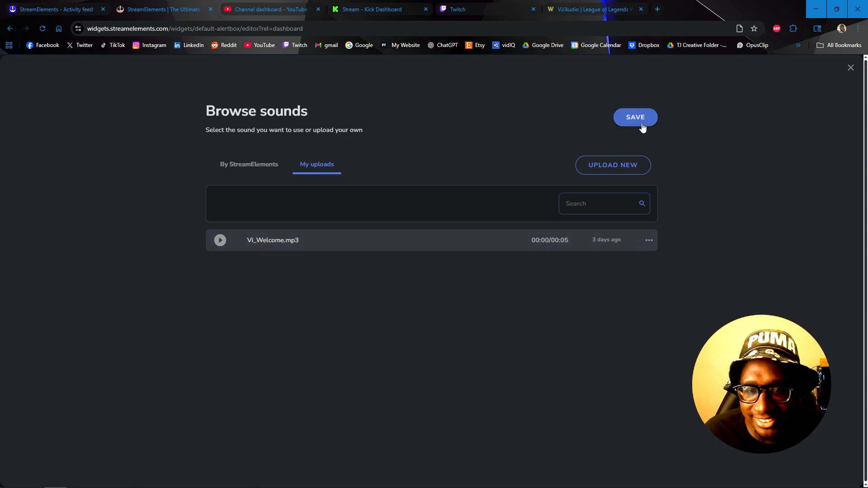
pyautogui.click(642, 125)
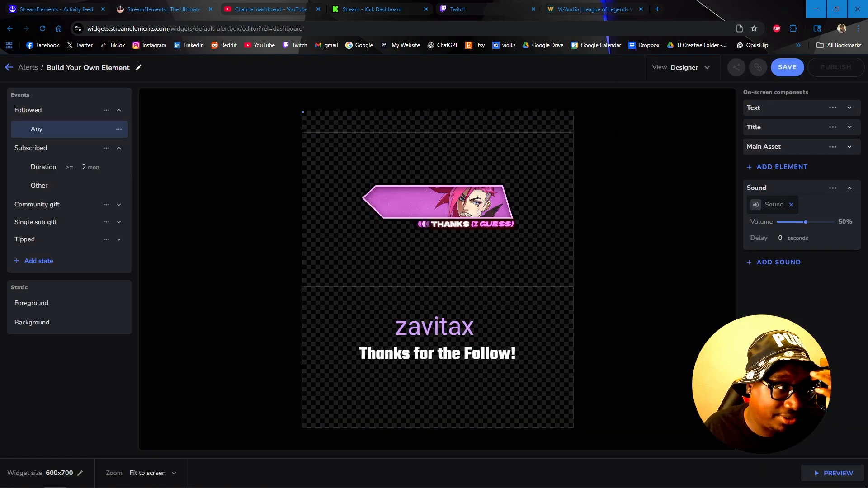
# Step: Move the animation down the canvas and bring the name title up to Y 350 and the follow message to Y 413 beneath it
pyautogui.click(383, 208)
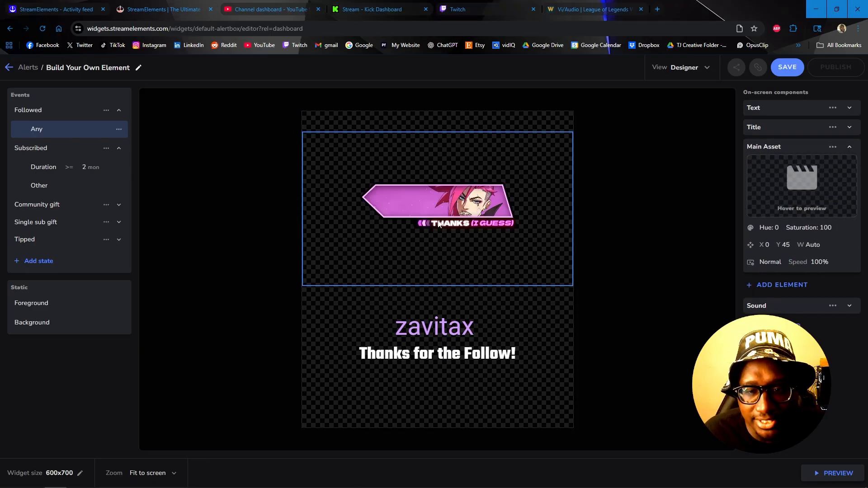
pyautogui.moveTo(436, 219); pyautogui.dragTo(443, 288)
pyautogui.click(449, 320)
pyautogui.moveTo(445, 354); pyautogui.dragTo(447, 310)
# Step: Format the name title in the Teko font at 40 px with Bold weight
pyautogui.click(447, 281)
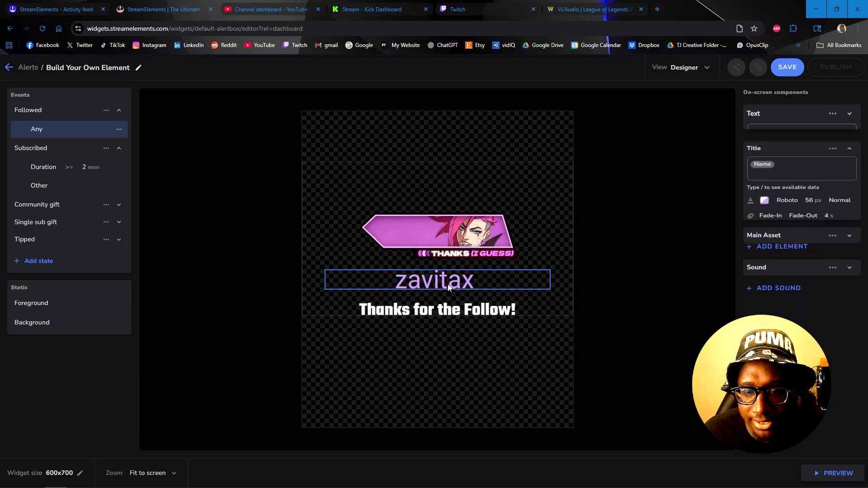
pyautogui.click(784, 186)
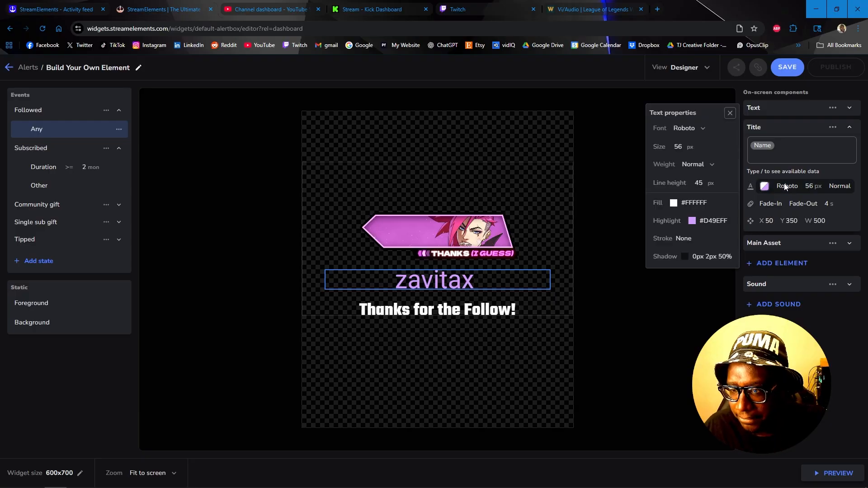
pyautogui.click(694, 130)
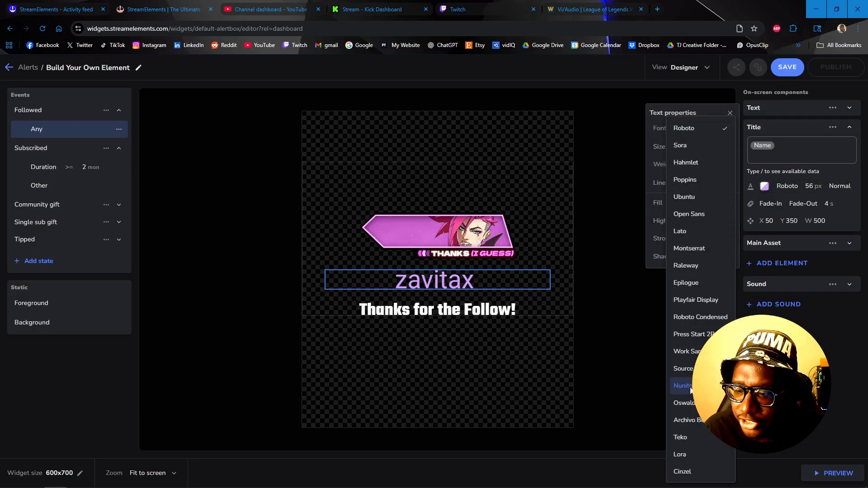
pyautogui.click(685, 438)
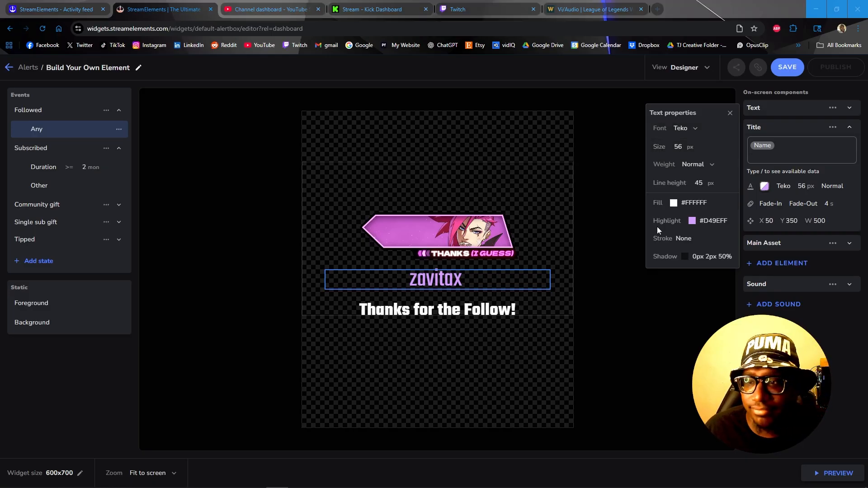
pyautogui.click(703, 183)
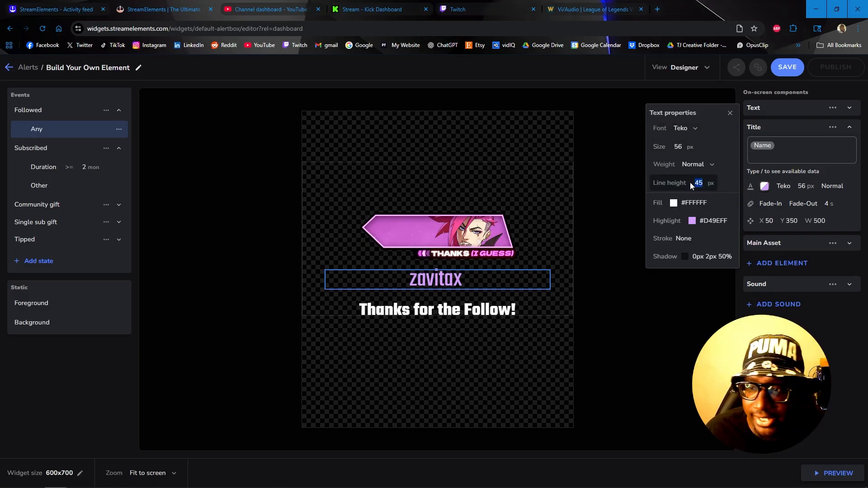
pyautogui.click(682, 145)
pyautogui.press('BackSpace')
pyautogui.press('BackSpace')
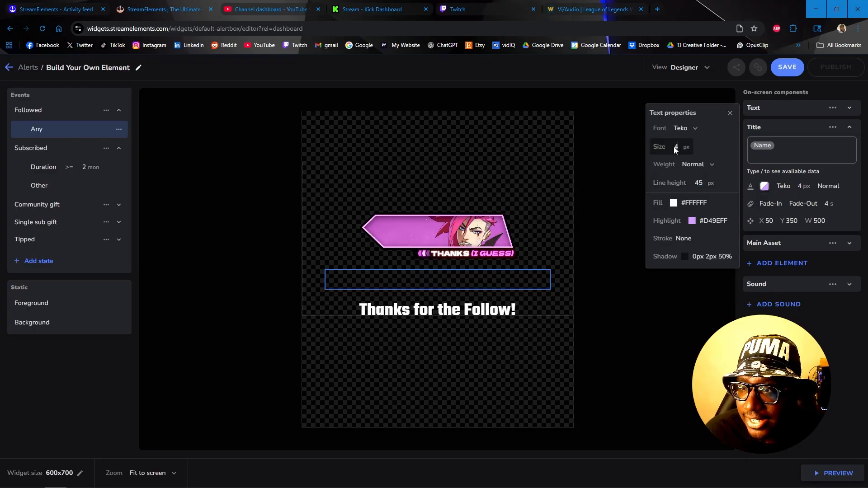
pyautogui.write('40')
pyautogui.click(711, 165)
pyautogui.click(699, 181)
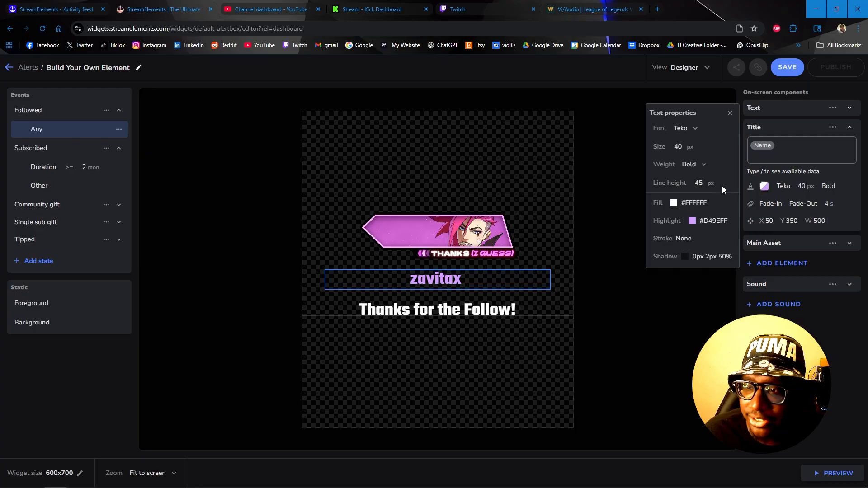
# Step: Change the name title's highlight color to a vivid pink, #FA27E5
pyautogui.click(692, 221)
pyautogui.moveTo(696, 253); pyautogui.dragTo(701, 232)
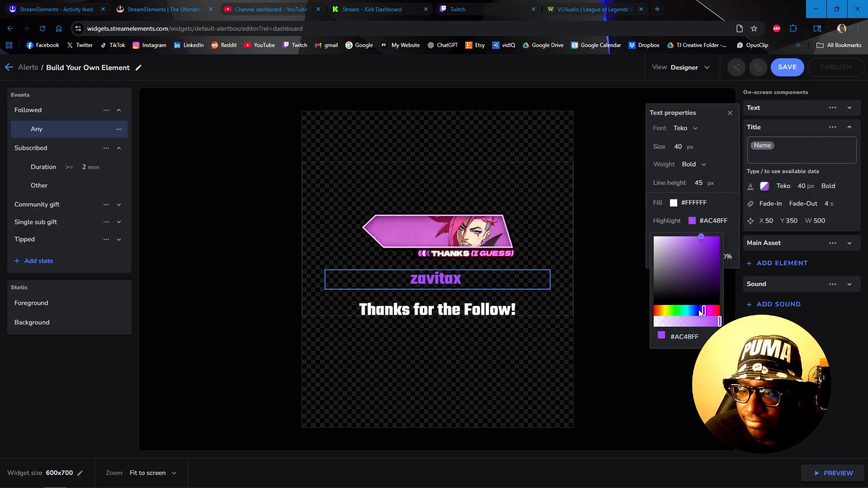
pyautogui.moveTo(703, 313); pyautogui.dragTo(710, 313)
pyautogui.click(709, 238)
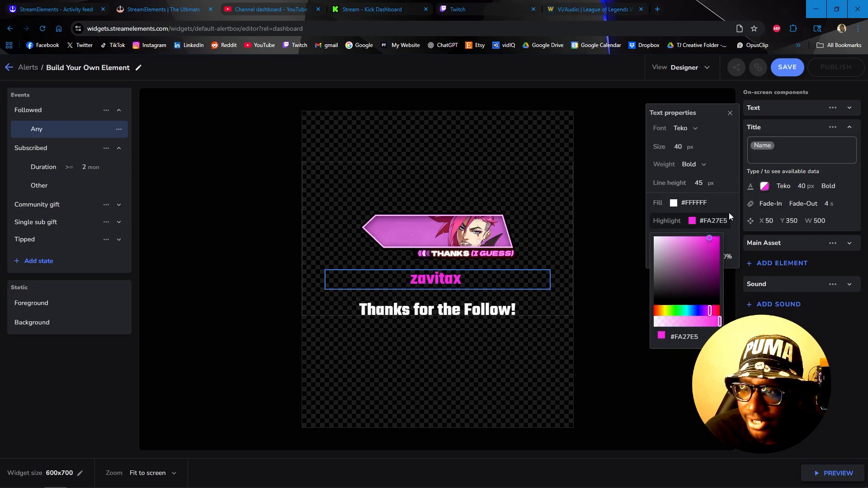
pyautogui.click(733, 188)
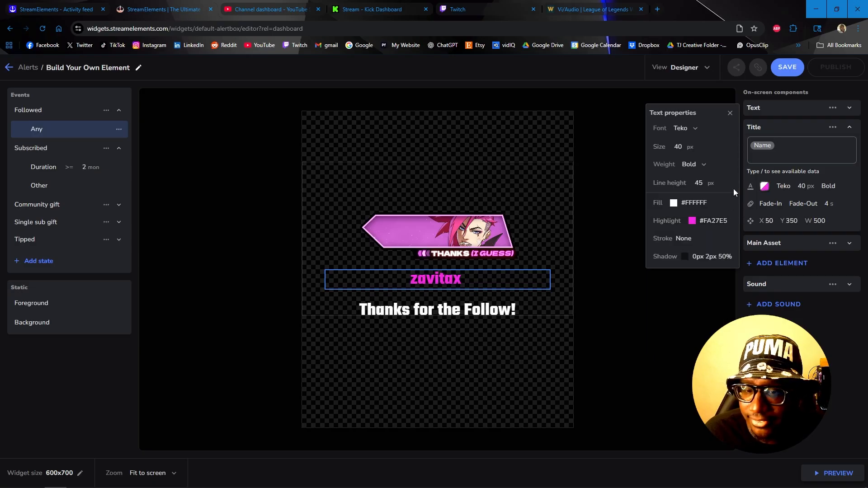
# Step: Set the follow message's font size to 32 px and move it up to Y 395, just beneath the name title
pyautogui.click(443, 312)
pyautogui.click(440, 279)
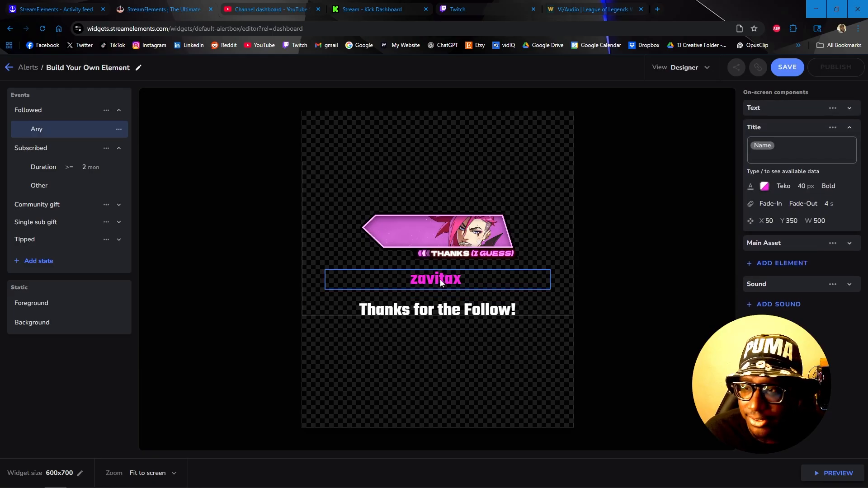
pyautogui.click(435, 313)
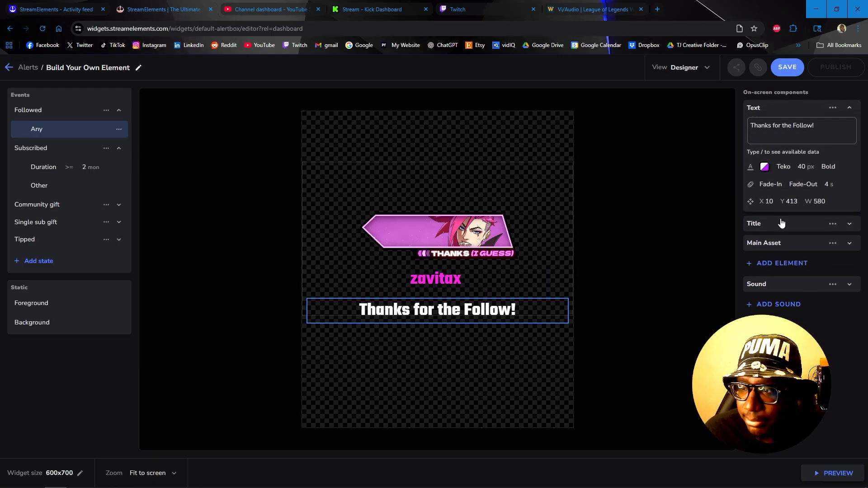
pyautogui.click(797, 167)
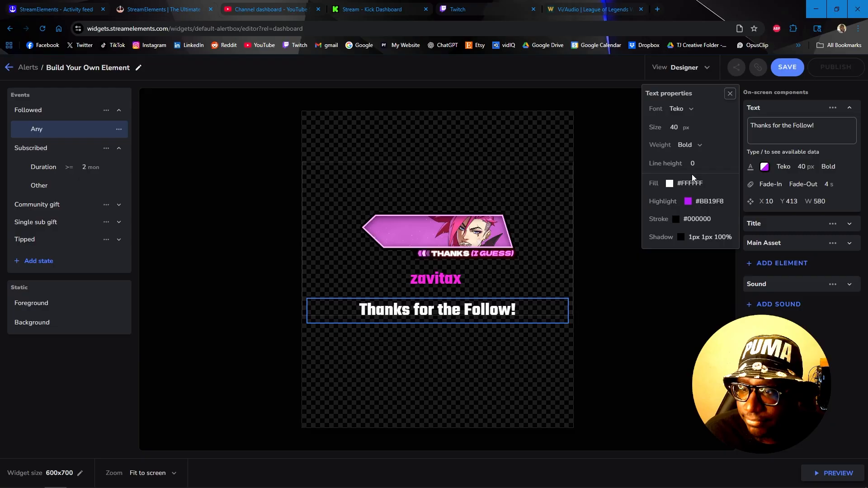
pyautogui.click(679, 130)
pyautogui.moveTo(678, 128); pyautogui.dragTo(664, 130)
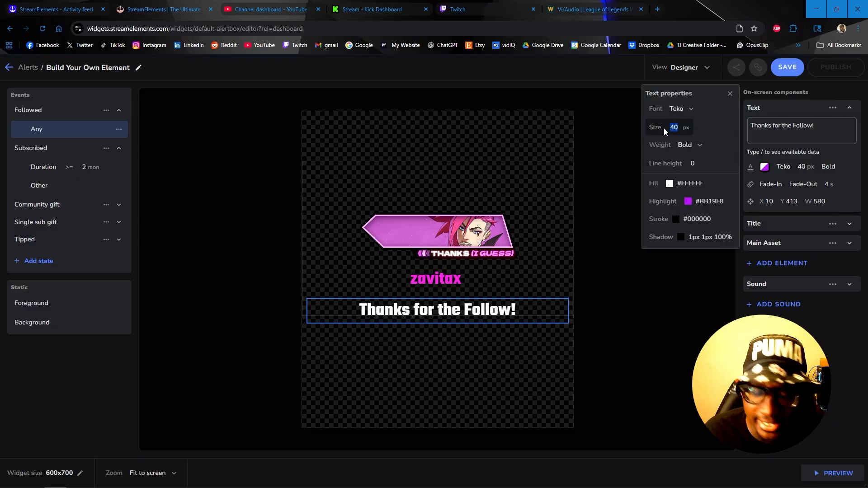
pyautogui.write('32')
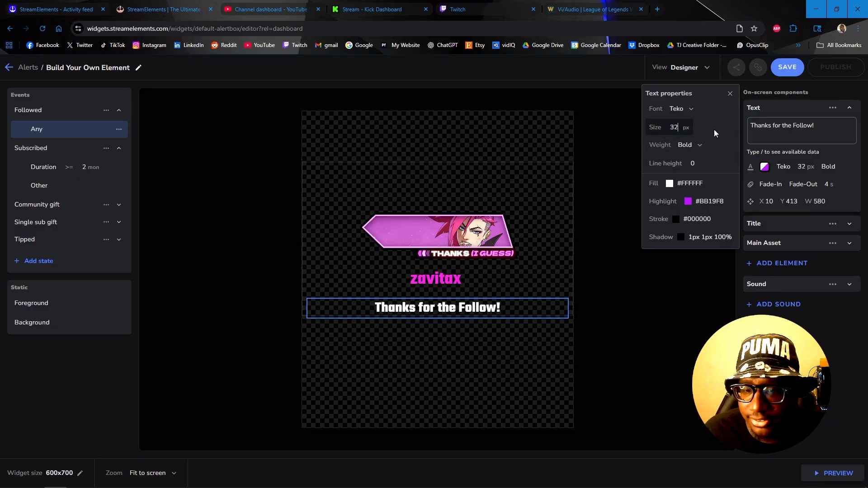
pyautogui.moveTo(504, 310); pyautogui.dragTo(496, 302)
pyautogui.click(630, 295)
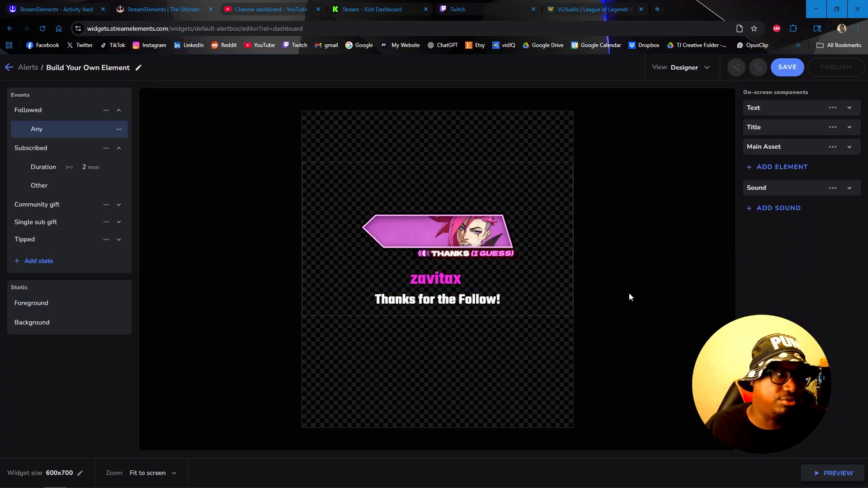
# Step: Preview the Followed alert with its sound, check the sound's volume and delay settings, and play the preview again
pyautogui.click(834, 473)
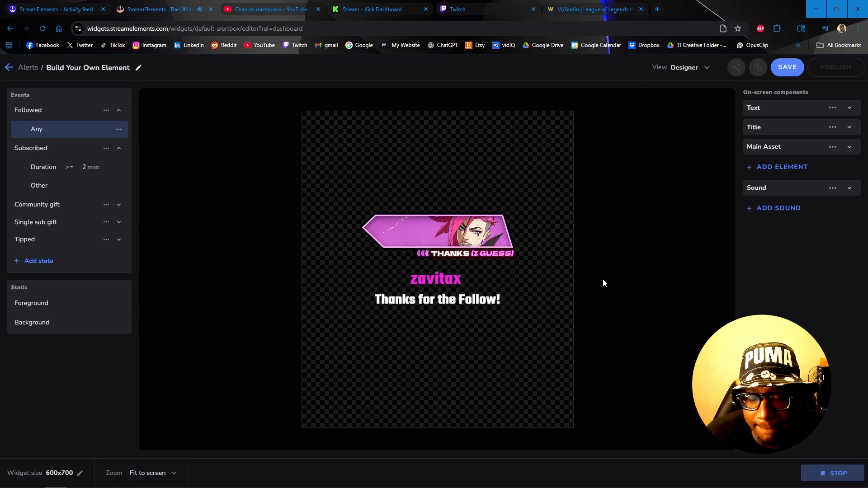
pyautogui.click(794, 192)
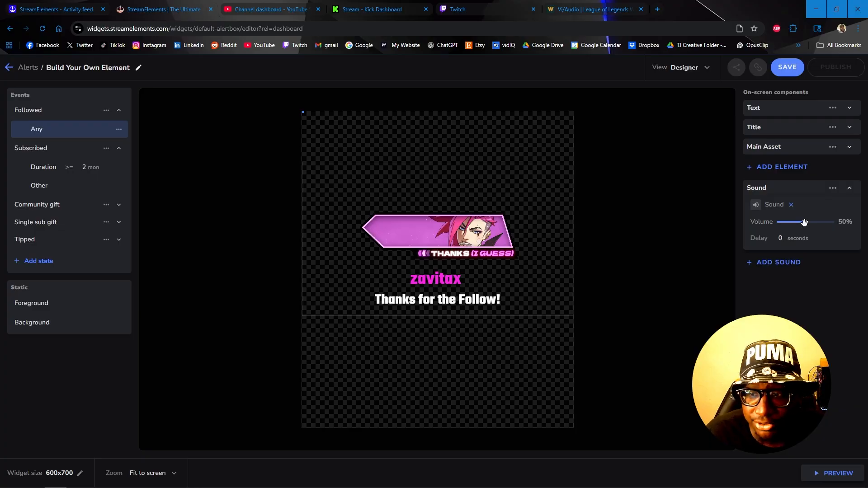
pyautogui.click(842, 473)
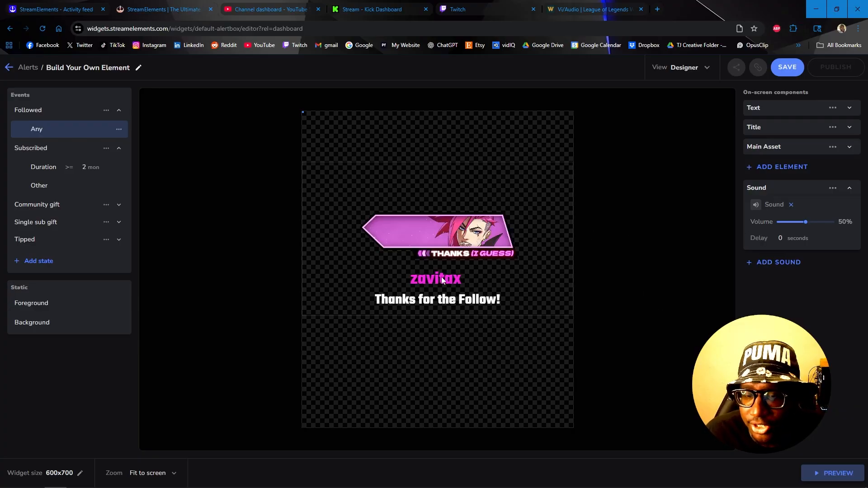
# Step: Set the animation duration of the Followed alert's message text to 6 seconds
pyautogui.click(791, 110)
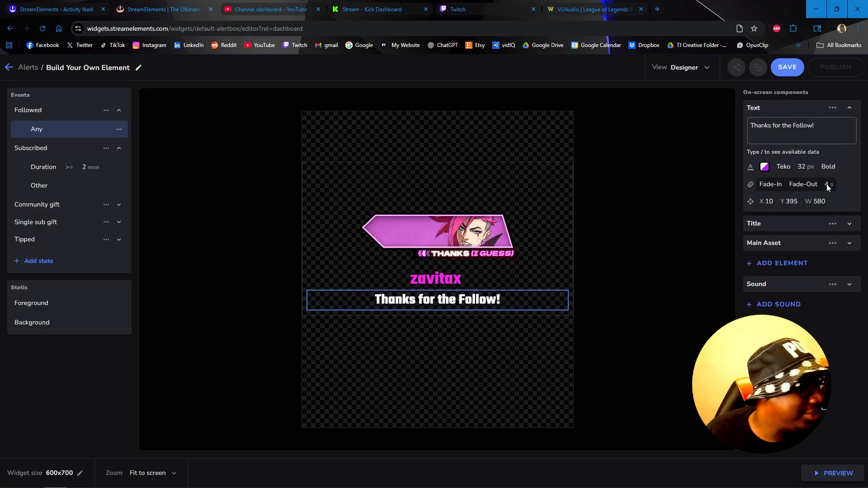
pyautogui.click(827, 183)
pyautogui.click(690, 199)
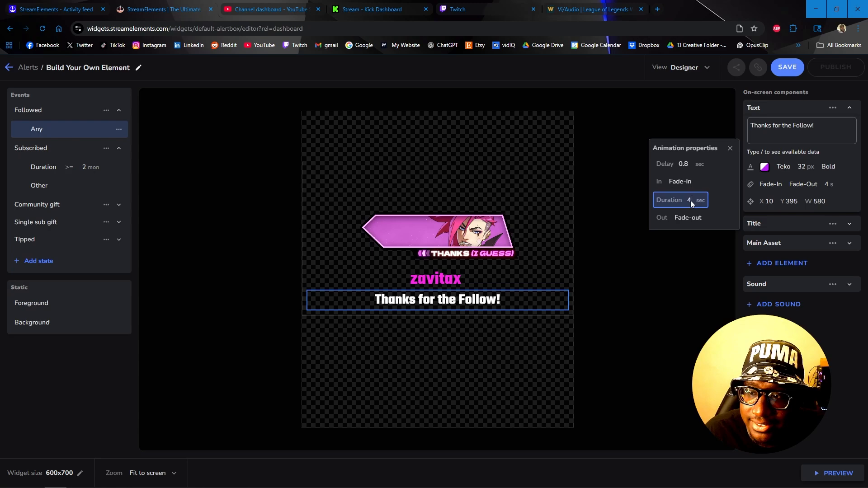
pyautogui.write('6')
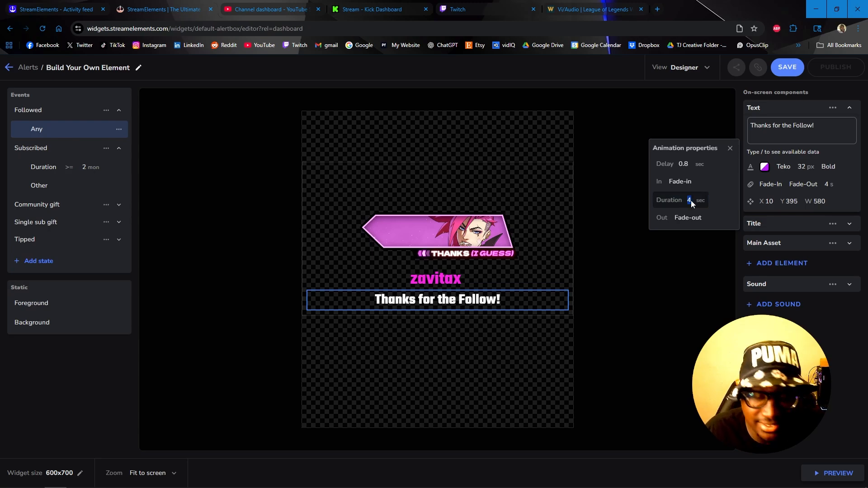
pyautogui.click(779, 110)
# Step: Set the animation duration of the Followed alert's name title to 6 seconds
pyautogui.click(783, 229)
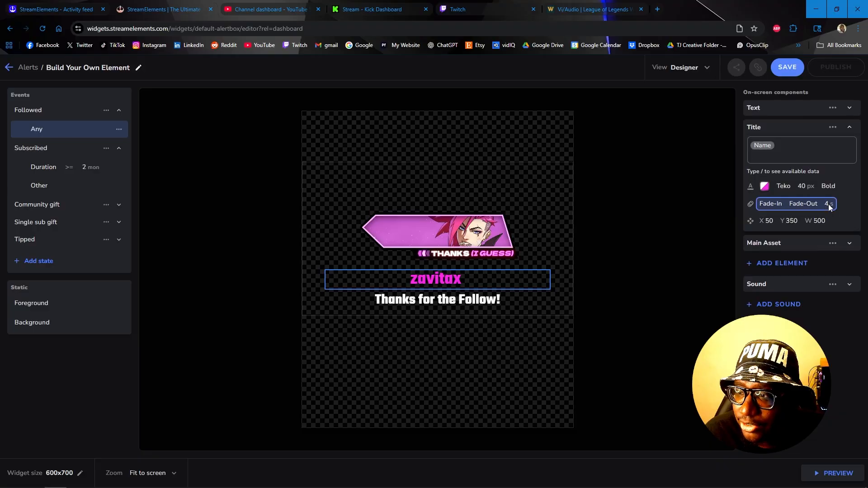
pyautogui.click(828, 205)
pyautogui.moveTo(694, 221); pyautogui.dragTo(685, 220)
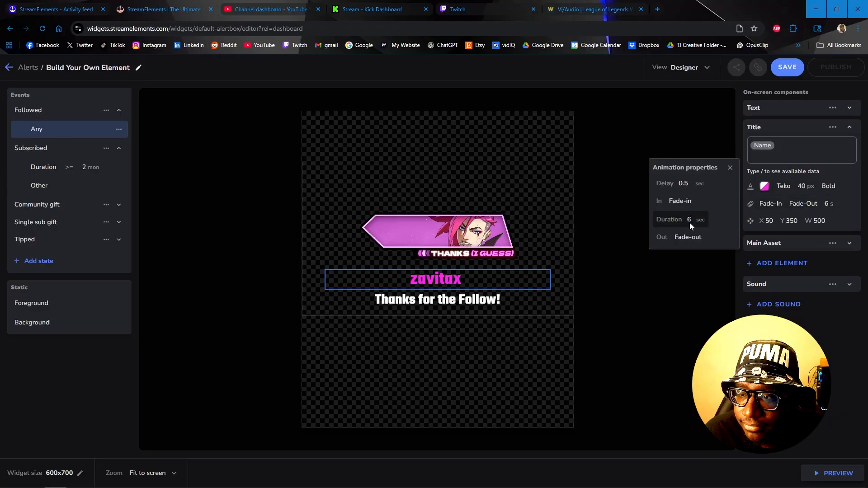
pyautogui.write('6')
pyautogui.press('Return')
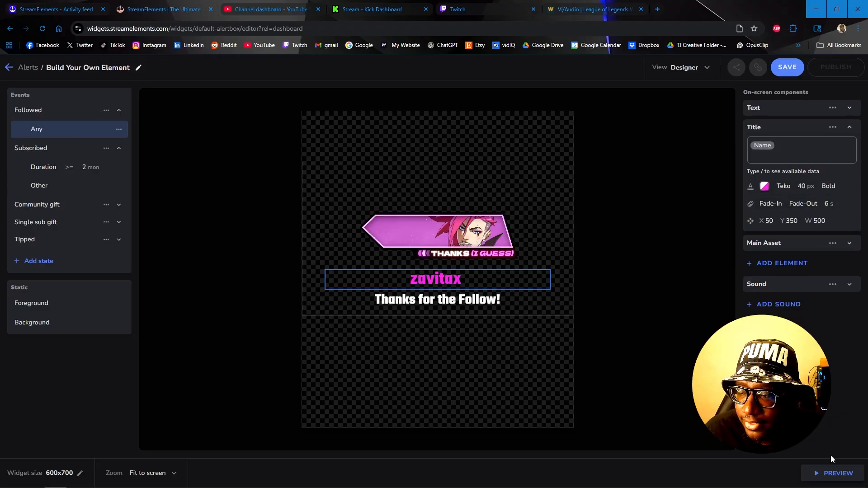
# Step: Preview the finished Followed alert and save the alert widget
pyautogui.click(834, 473)
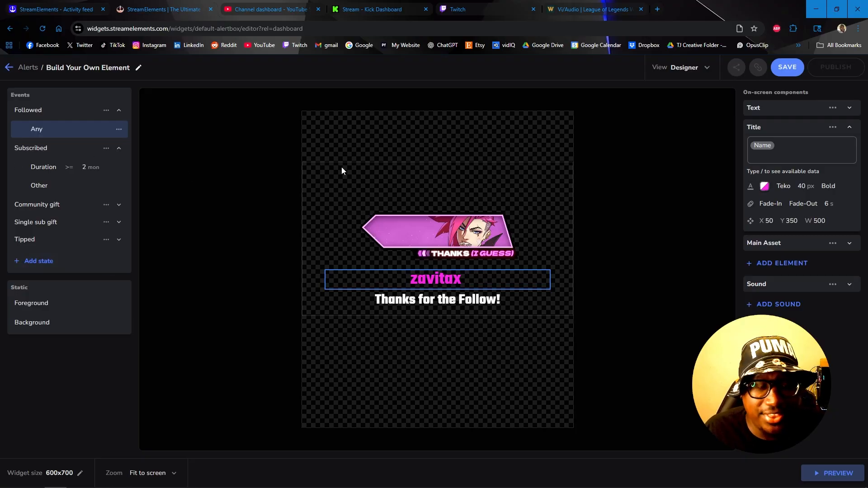
pyautogui.click(788, 68)
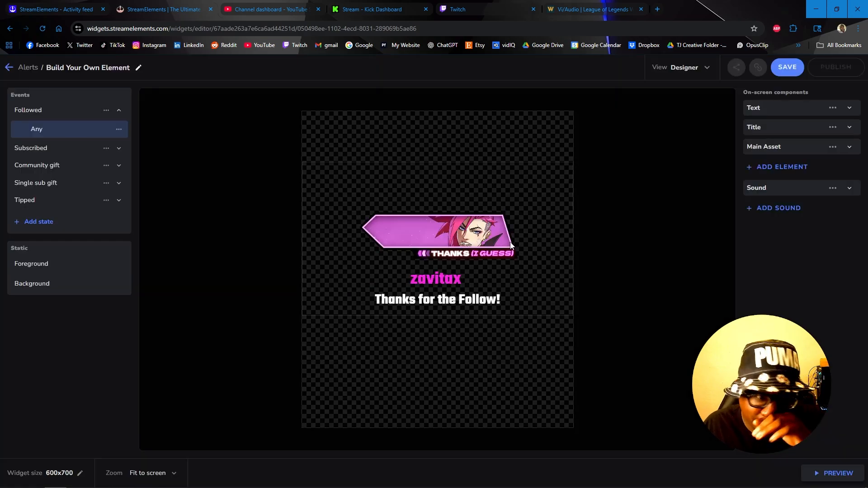
# Step: Copy the style of the Followed alert's Any variation and paste it onto the Subscribed event's Duration variation
pyautogui.click(33, 150)
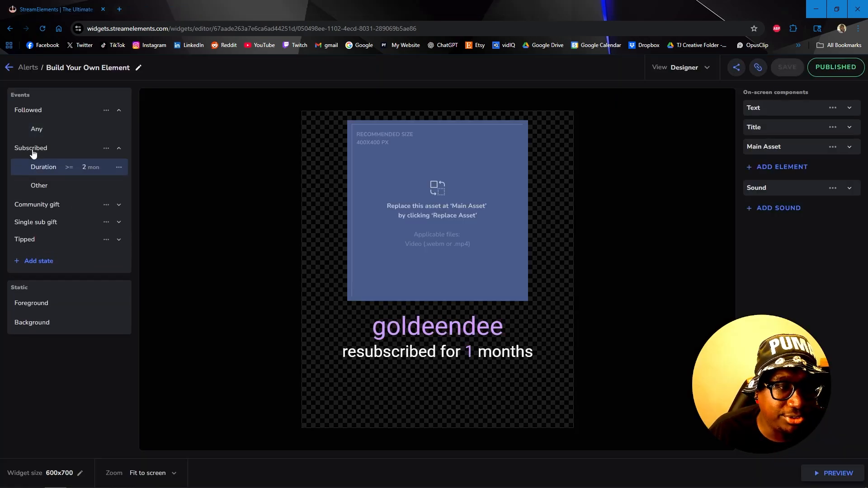
pyautogui.click(47, 134)
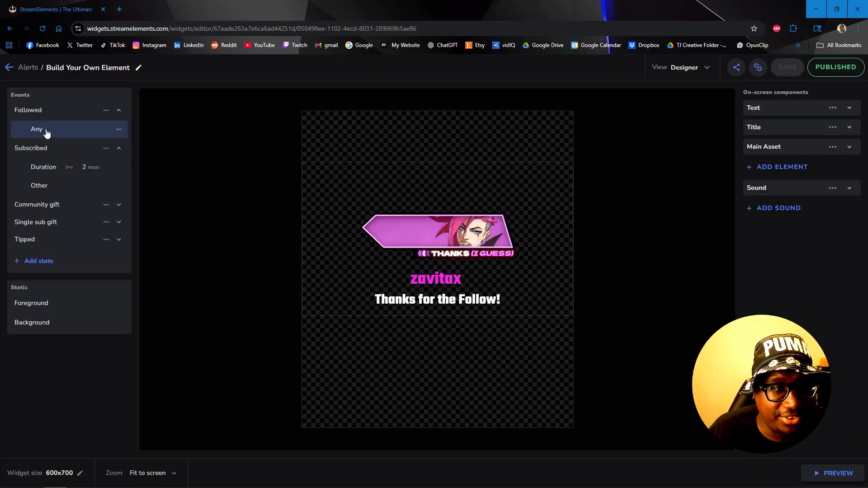
pyautogui.click(119, 130)
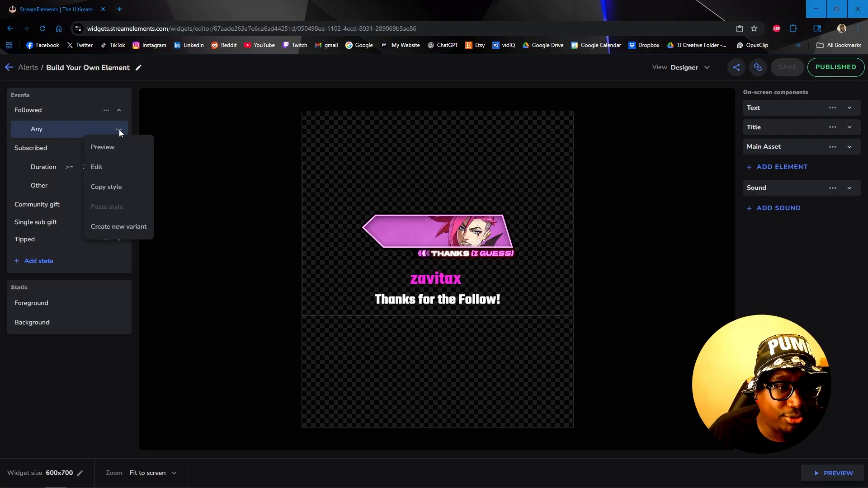
pyautogui.click(115, 188)
pyautogui.click(52, 170)
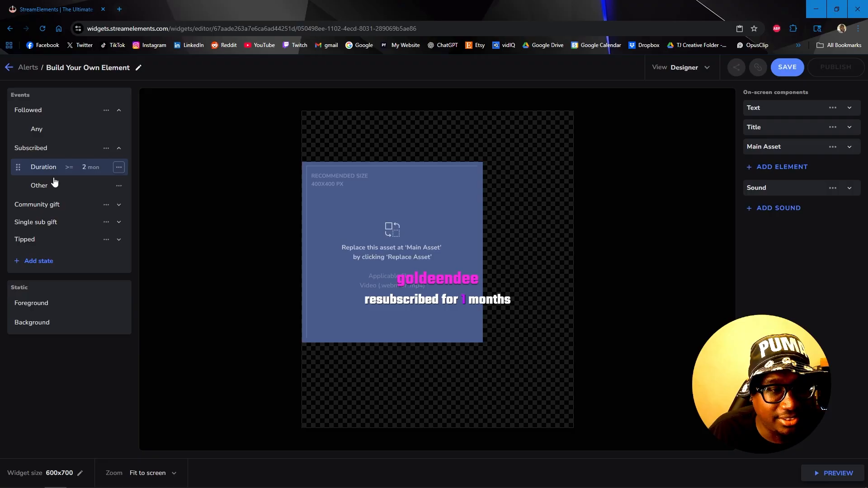
# Step: Delete the Subscribed event's Duration variation and paste the copied style onto its Any variation
pyautogui.click(118, 168)
pyautogui.click(96, 311)
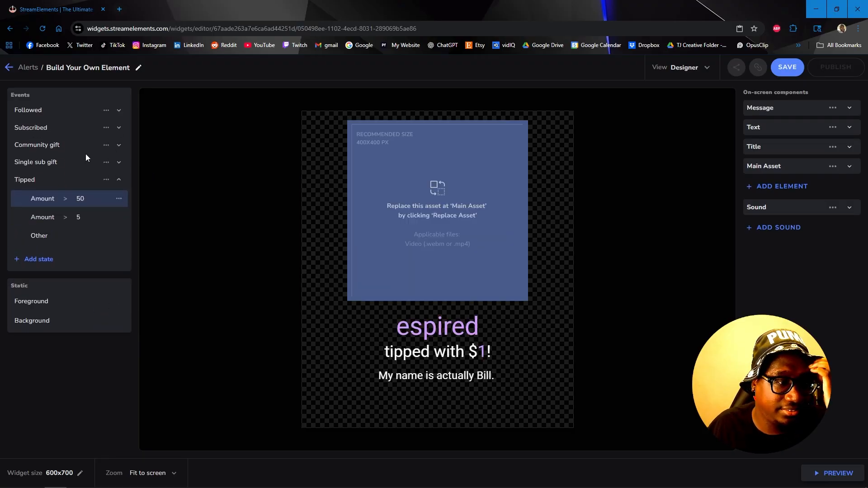
pyautogui.click(77, 128)
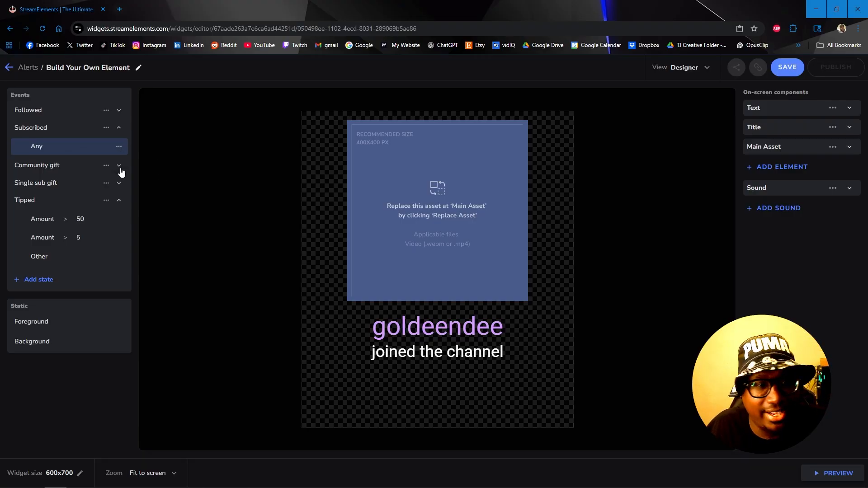
pyautogui.click(119, 146)
pyautogui.click(107, 226)
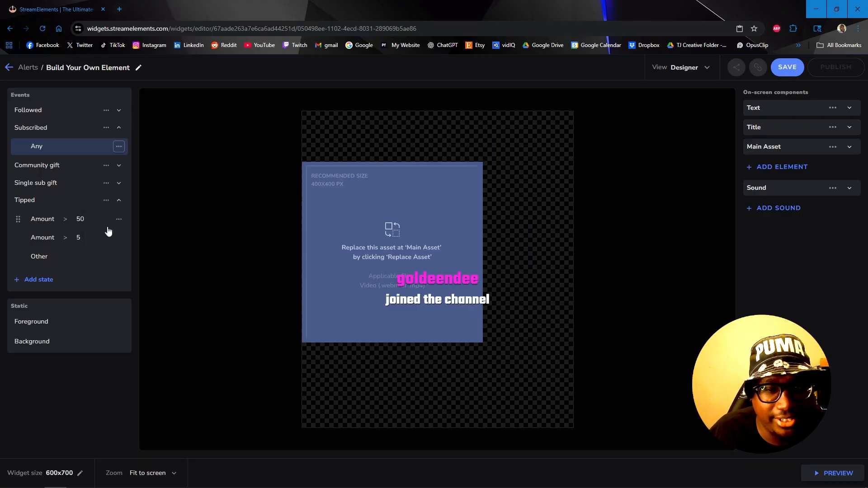
# Step: Replace the Subscribed alert's main asset with the uploaded animation "2XKO Widgets_Thanks I guess.webm"
pyautogui.click(385, 211)
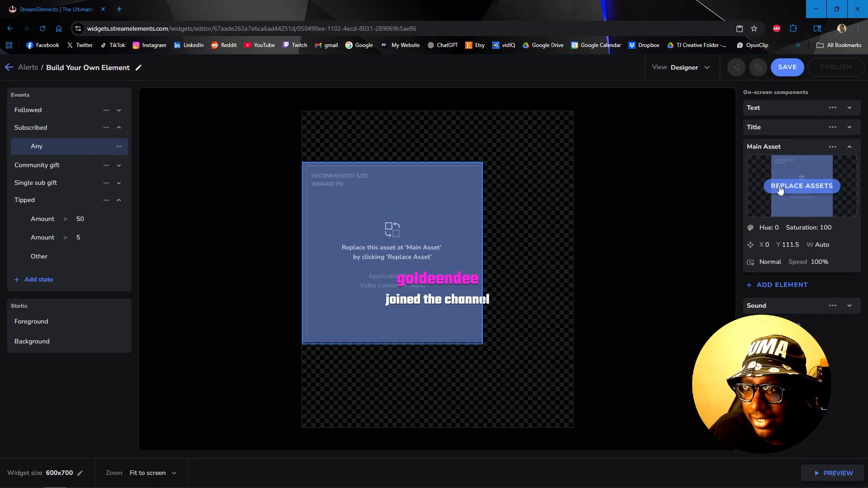
pyautogui.click(804, 186)
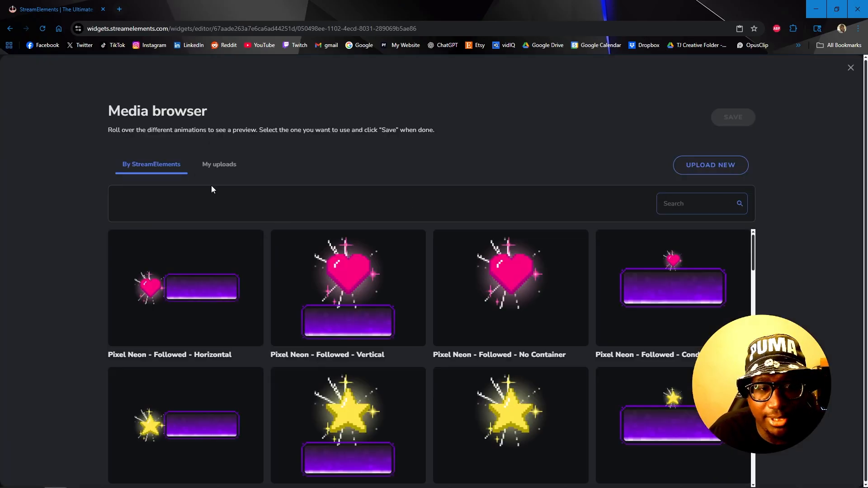
pyautogui.click(222, 167)
pyautogui.click(207, 271)
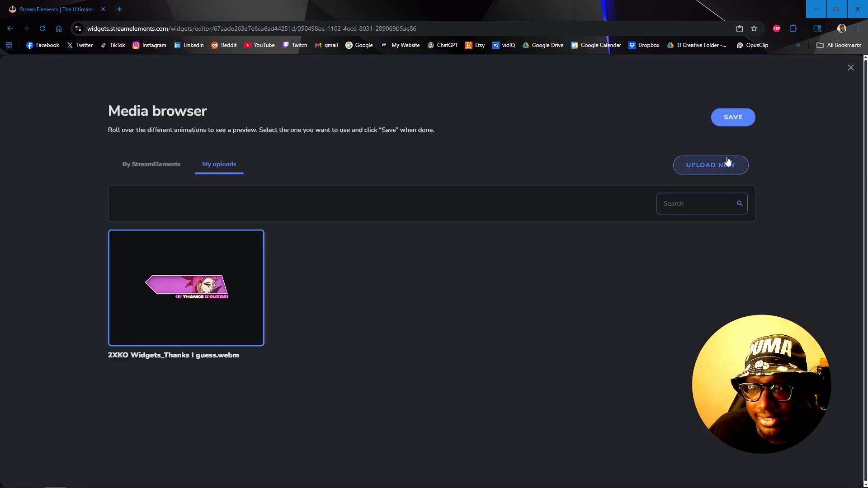
pyautogui.click(734, 119)
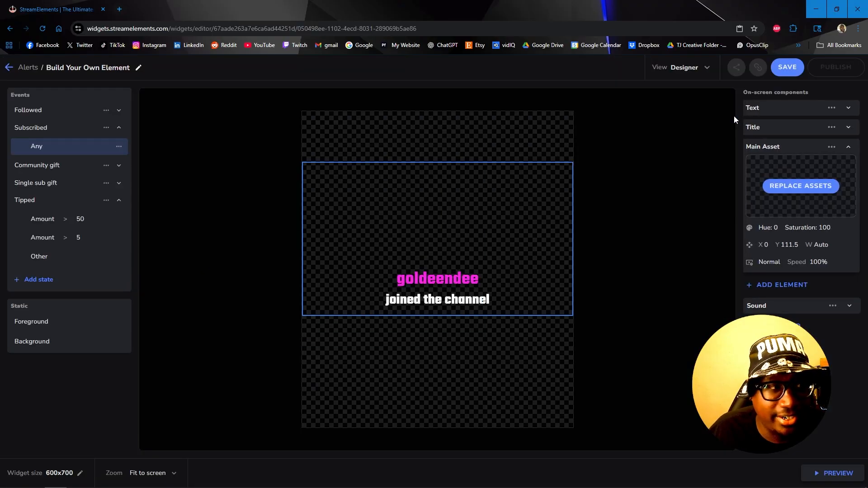
# Step: Assign the custom sound from the personal uploads to the Subscribed alert
pyautogui.click(787, 305)
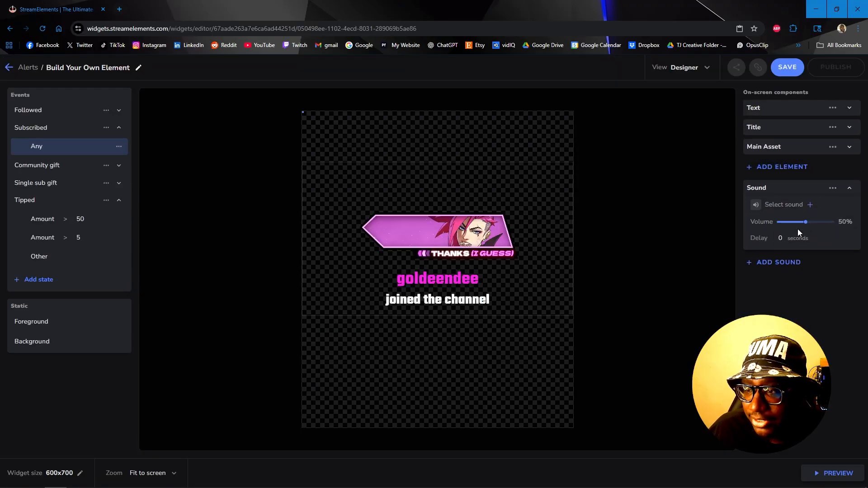
pyautogui.click(783, 206)
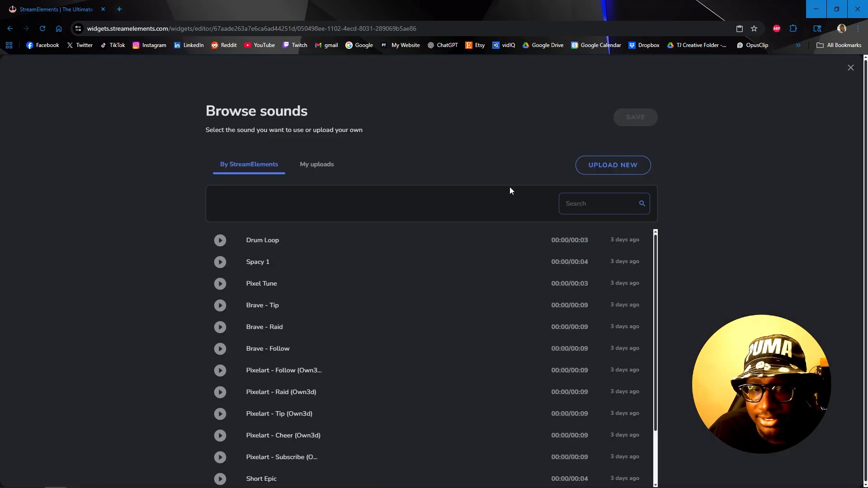
pyautogui.click(312, 165)
pyautogui.click(292, 243)
pyautogui.click(644, 123)
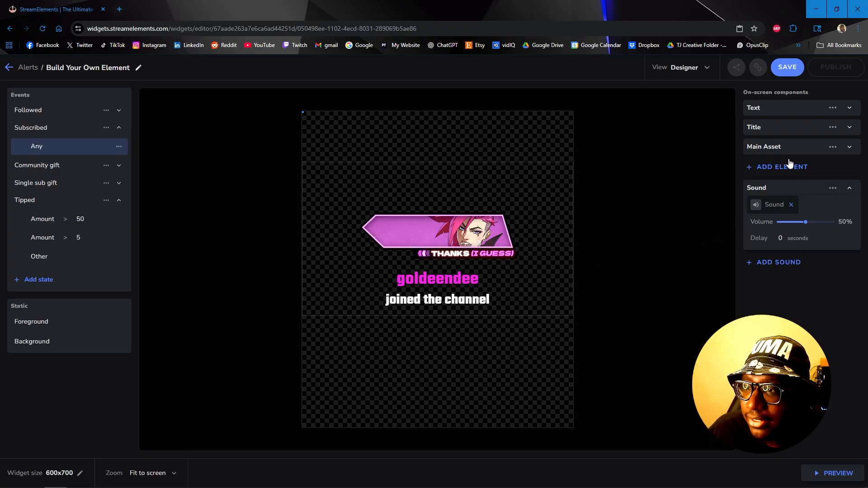
# Step: Change the Subscribed alert's message to "Thanks for the Sub!" and preview the alert
pyautogui.moveTo(791, 151); pyautogui.dragTo(791, 147)
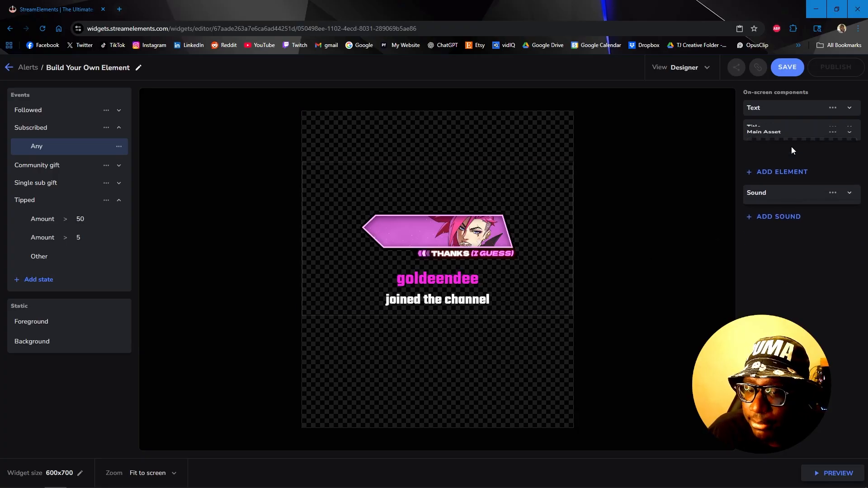
pyautogui.click(768, 113)
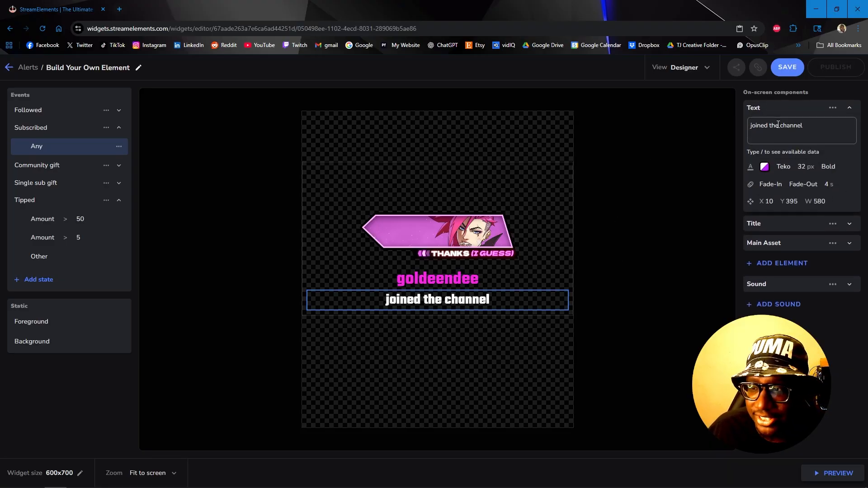
pyautogui.click(808, 129)
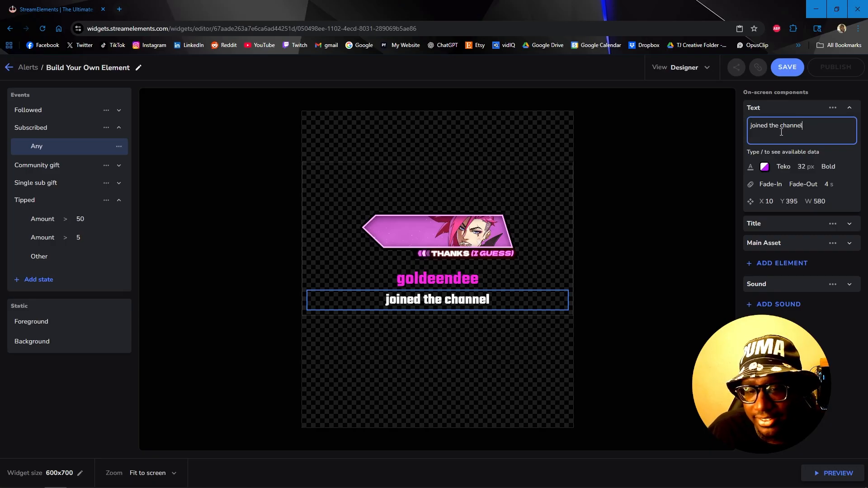
pyautogui.moveTo(813, 130); pyautogui.dragTo(710, 131)
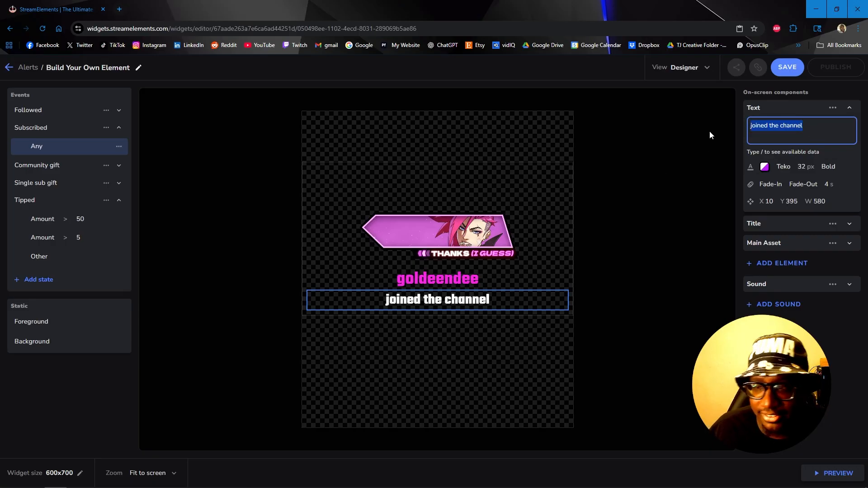
pyautogui.write('Thanks fo')
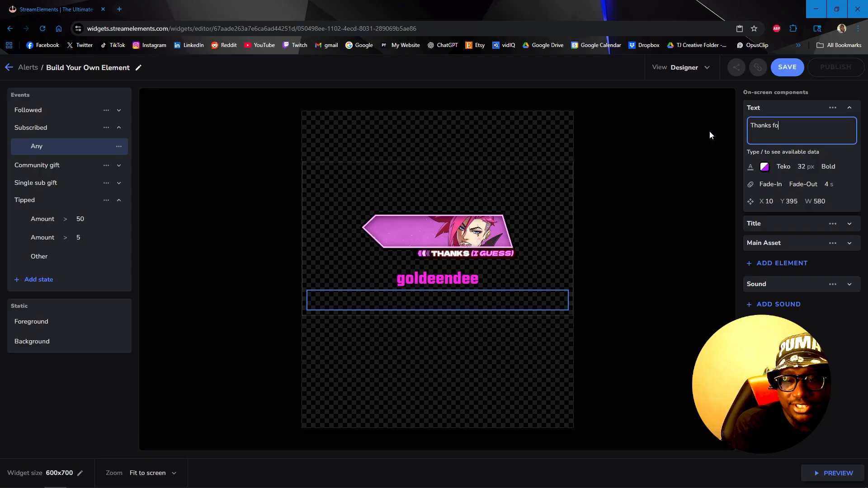
pyautogui.write('r the Sub!')
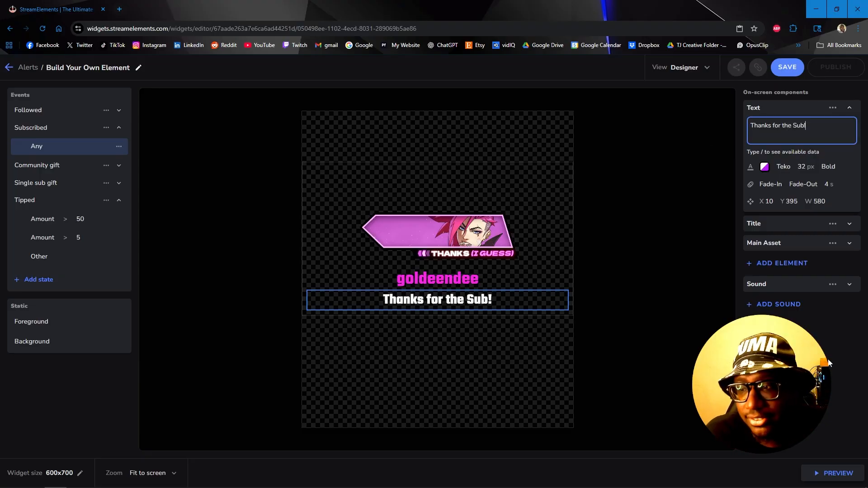
pyautogui.click(652, 330)
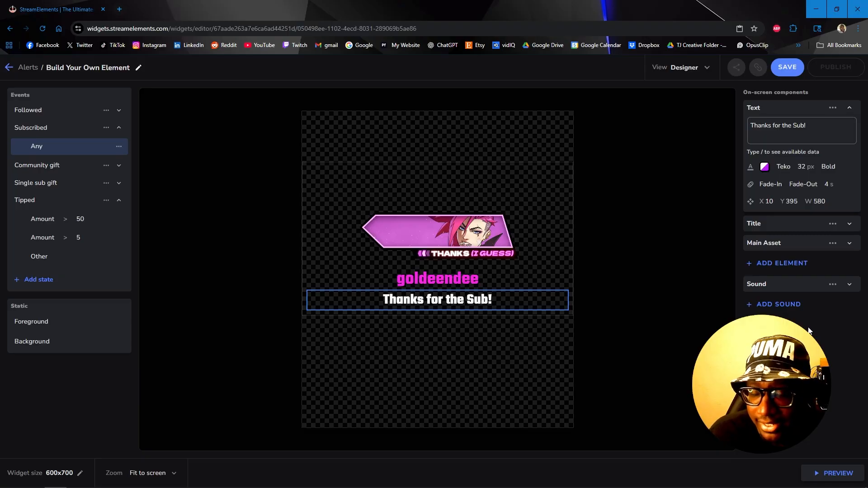
pyautogui.click(839, 473)
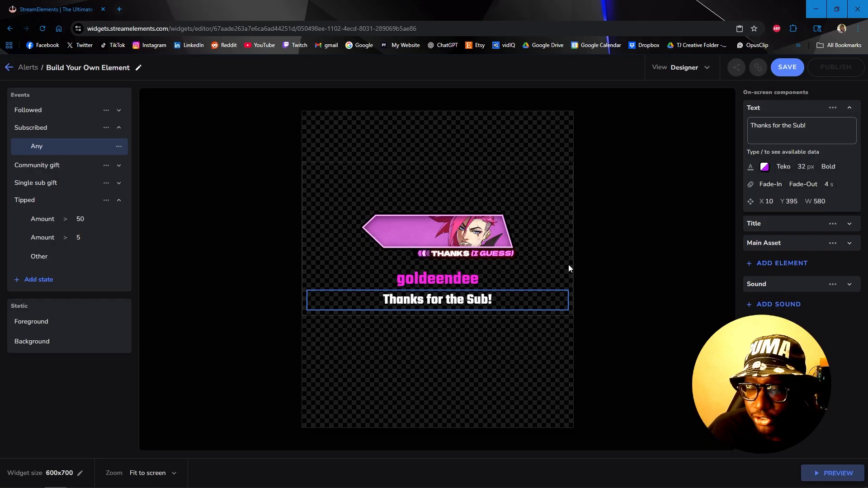
# Step: Set the animation duration of the Subscribed alert's message text to 6 seconds
pyautogui.click(825, 186)
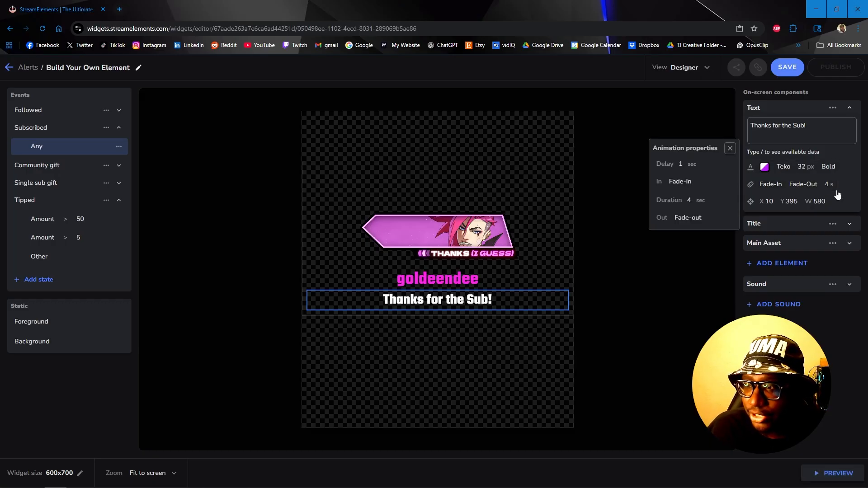
pyautogui.moveTo(691, 200); pyautogui.dragTo(677, 199)
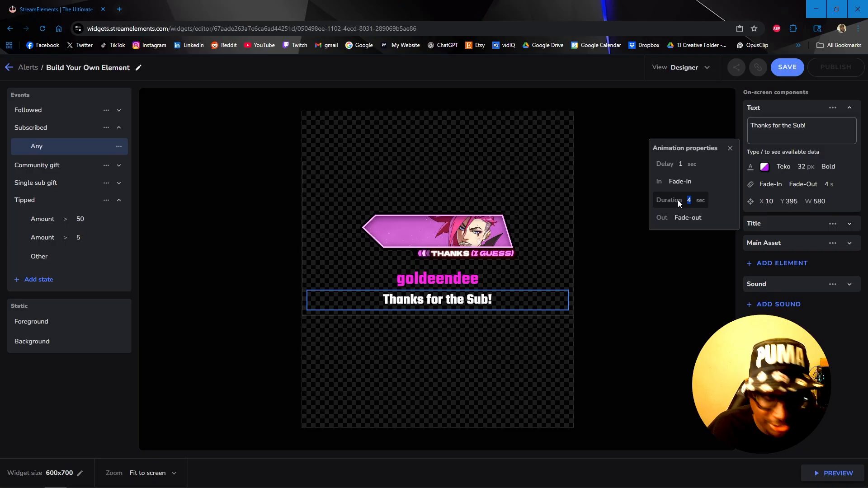
pyautogui.write('6')
pyautogui.click(761, 227)
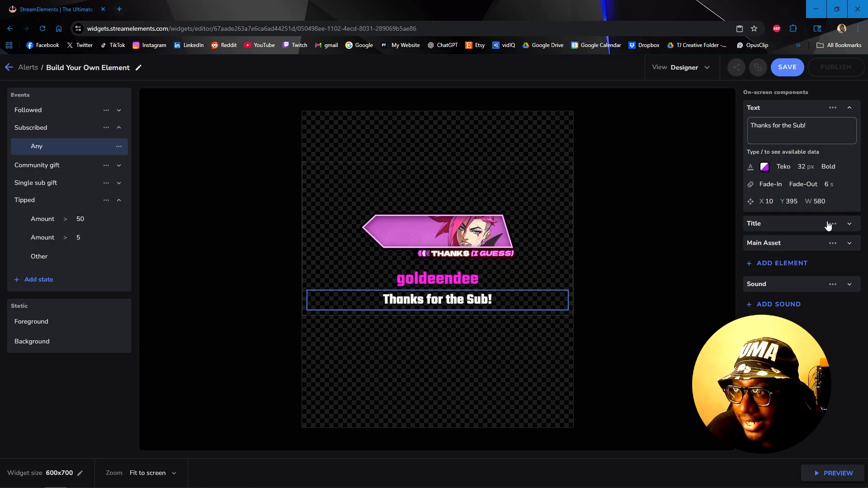
# Step: Set the animation duration of the Subscribed alert's name title to 6 seconds
pyautogui.click(777, 224)
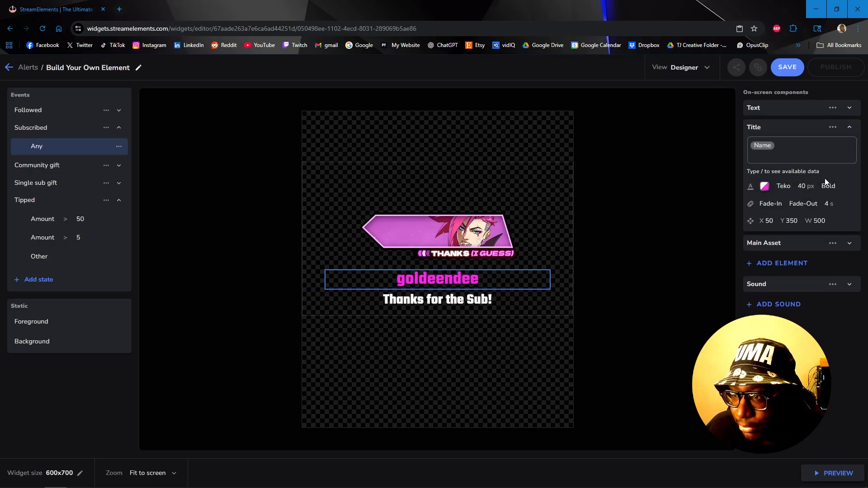
pyautogui.click(826, 205)
pyautogui.doubleClick(690, 219)
pyautogui.write('6')
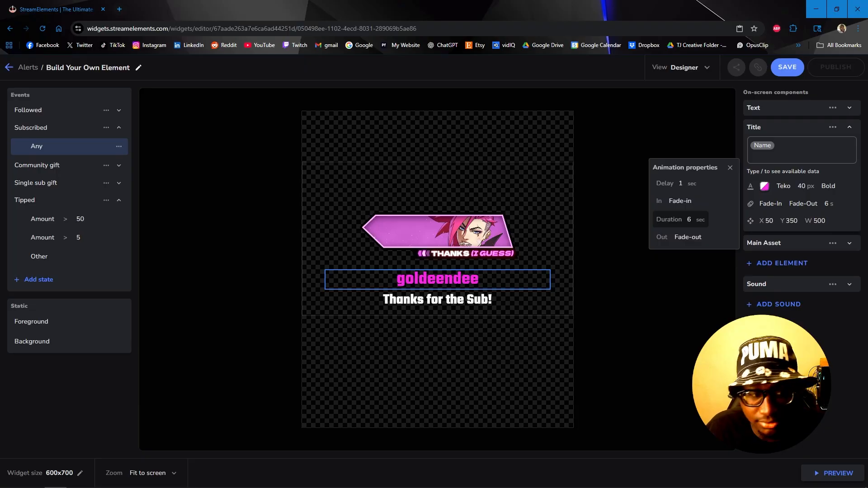
# Step: Preview the Subscribed alert, save the changes and publish the custom element
pyautogui.click(799, 249)
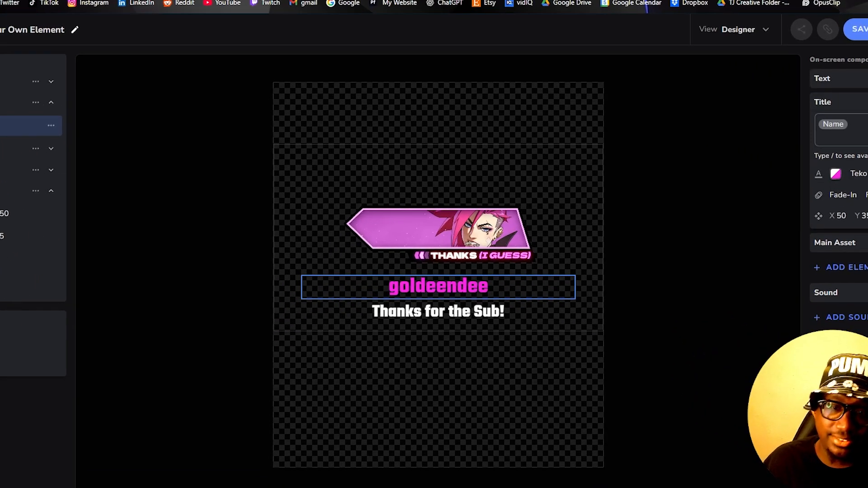
pyautogui.click(834, 473)
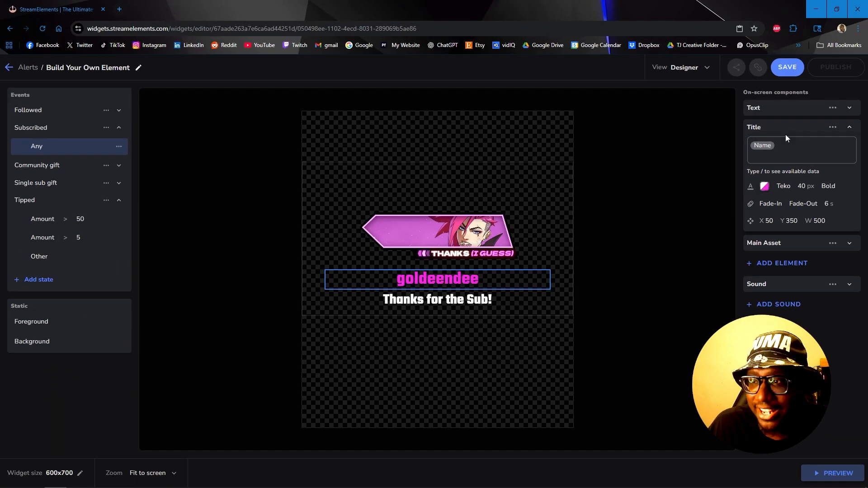
pyautogui.click(793, 75)
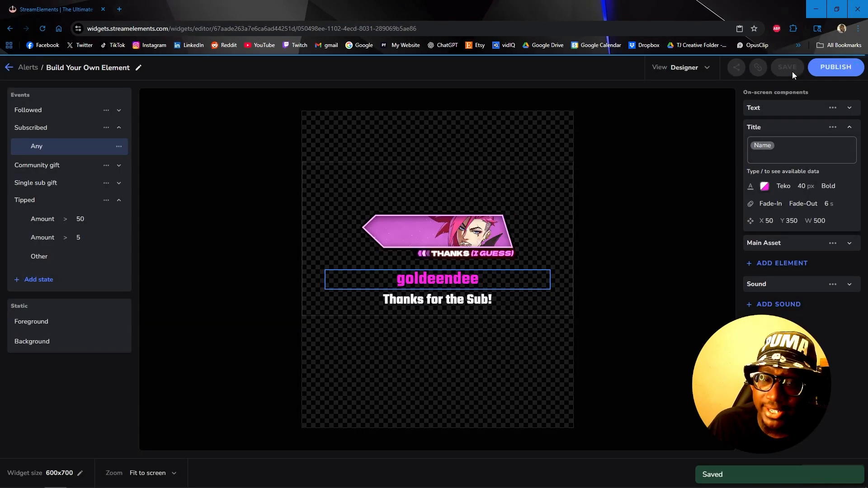
pyautogui.click(831, 69)
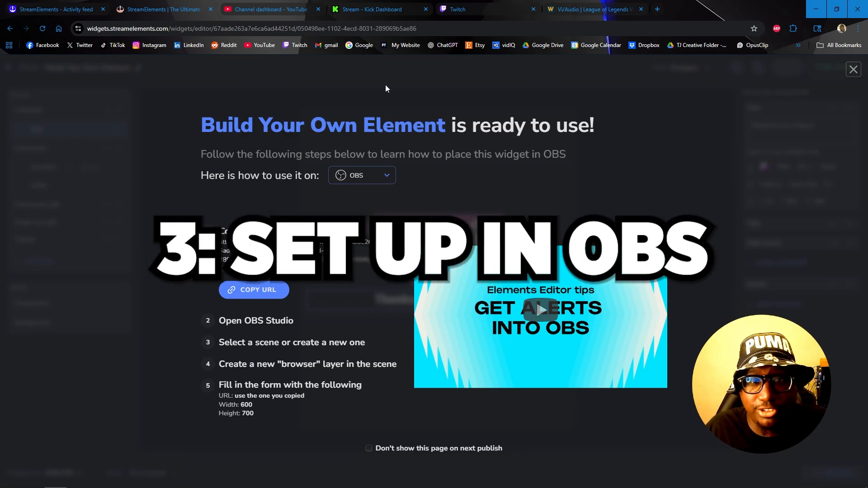
# Step: Keep OBS as the setup target and copy the published element's widget URL
pyautogui.click(373, 177)
pyautogui.click(376, 180)
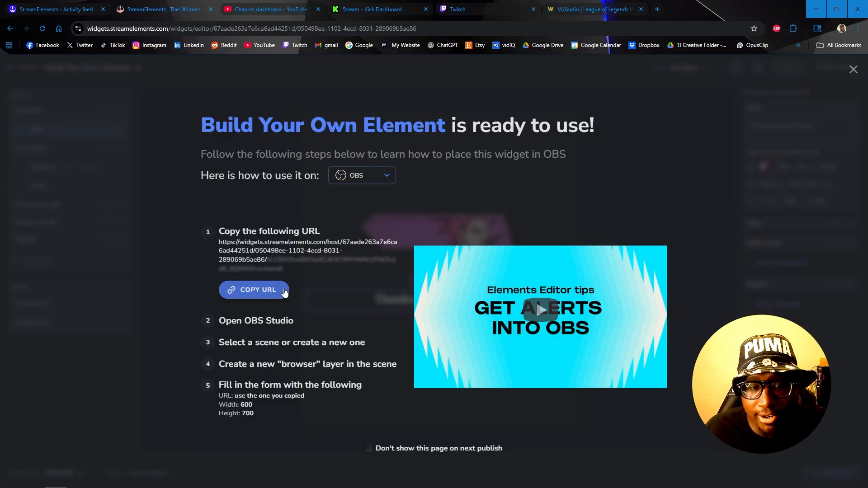
pyautogui.click(253, 292)
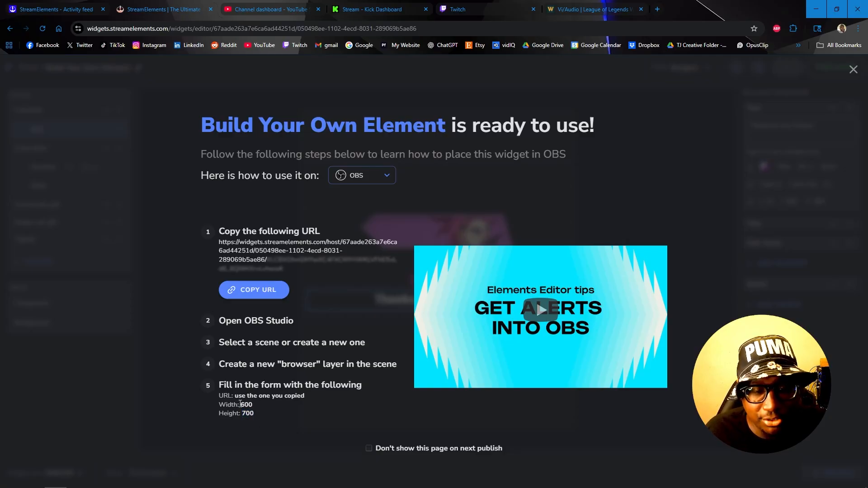
# Step: Switch to OBS Studio and add a new Browser source named "2XKO Alerts - Kick" to the Recording scene
pyautogui.hotkey('alt', 'Tab')
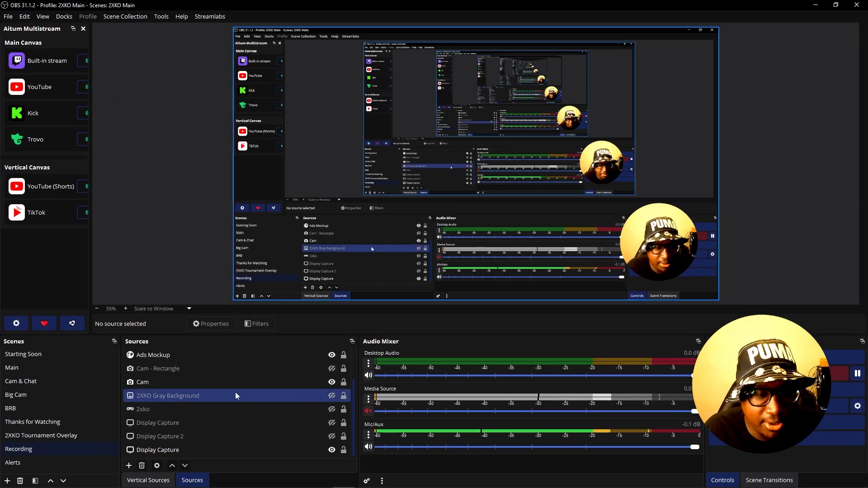
pyautogui.click(173, 425)
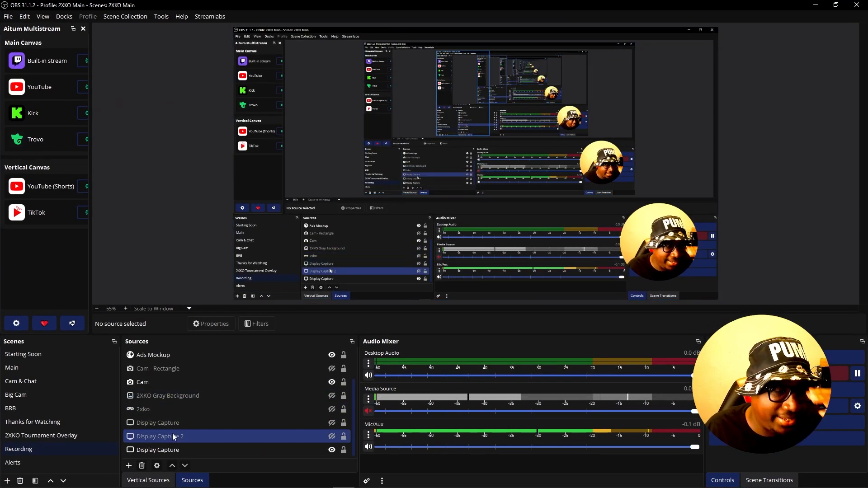
pyautogui.click(130, 468)
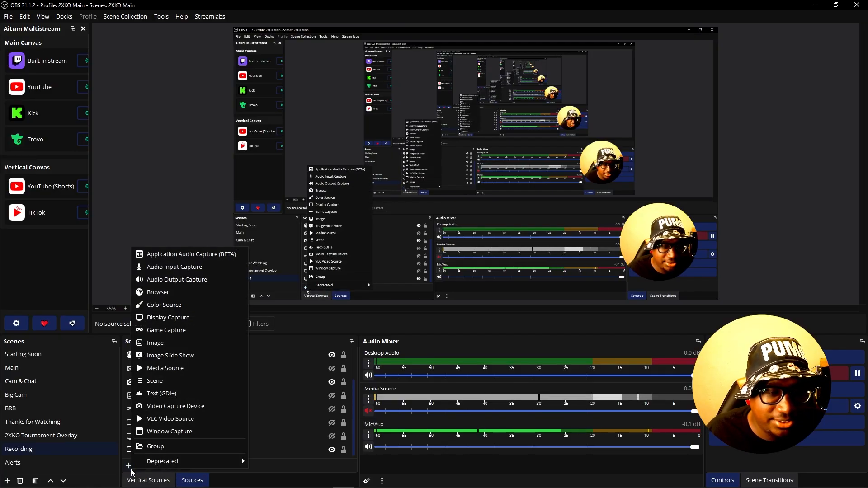
pyautogui.click(169, 292)
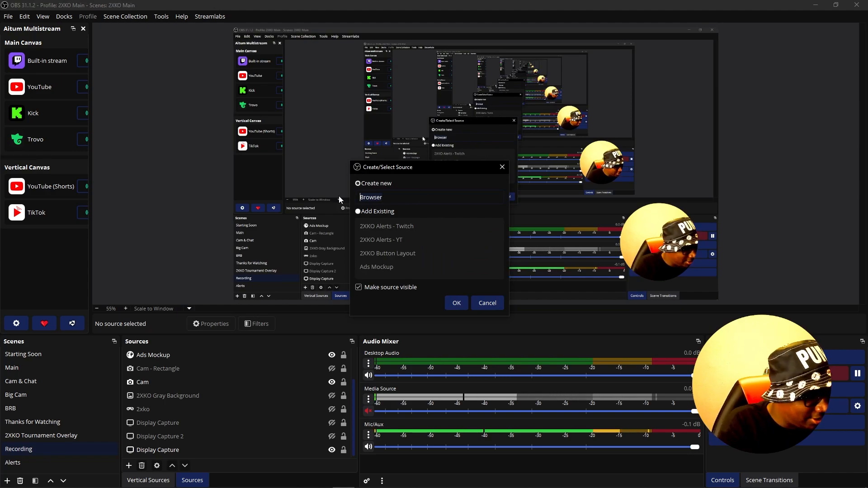
pyautogui.write('2XKO Alerts - Kick')
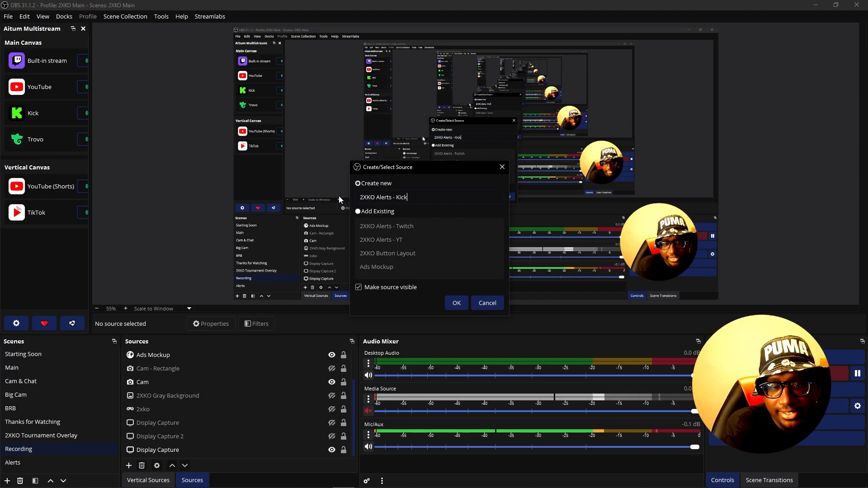
pyautogui.press('Return')
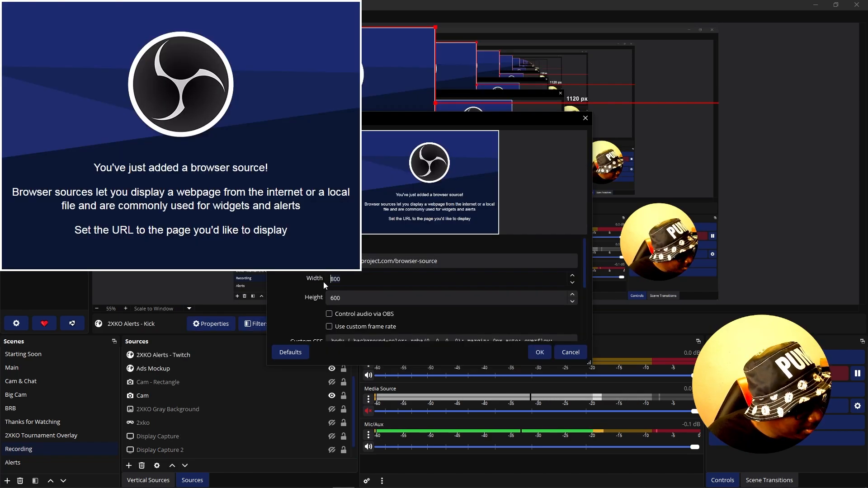
# Step: Set the new browser source's width to 600 and its height to 800
pyautogui.write('600')
pyautogui.click(356, 297)
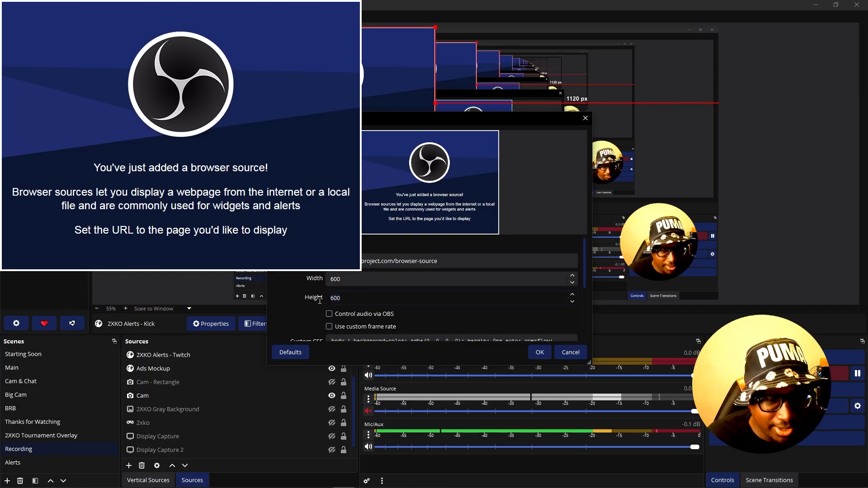
pyautogui.write('800')
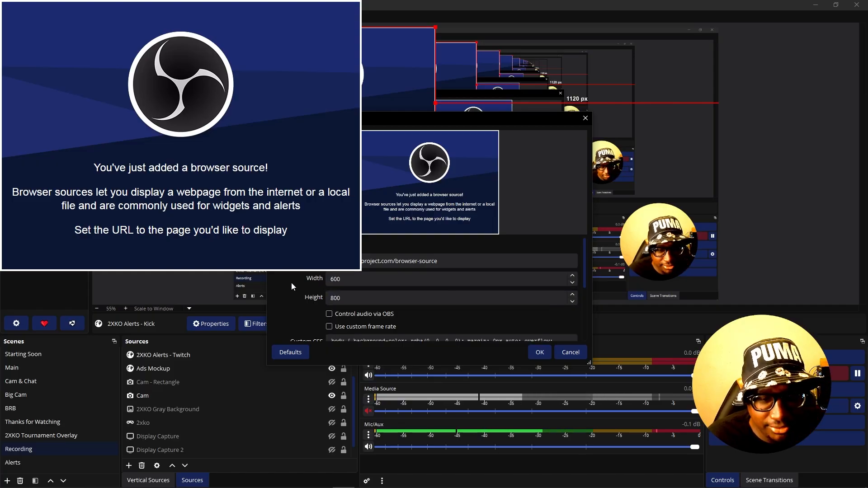
pyautogui.scroll(-2, 292, 278)
pyautogui.scroll(2, 292, 278)
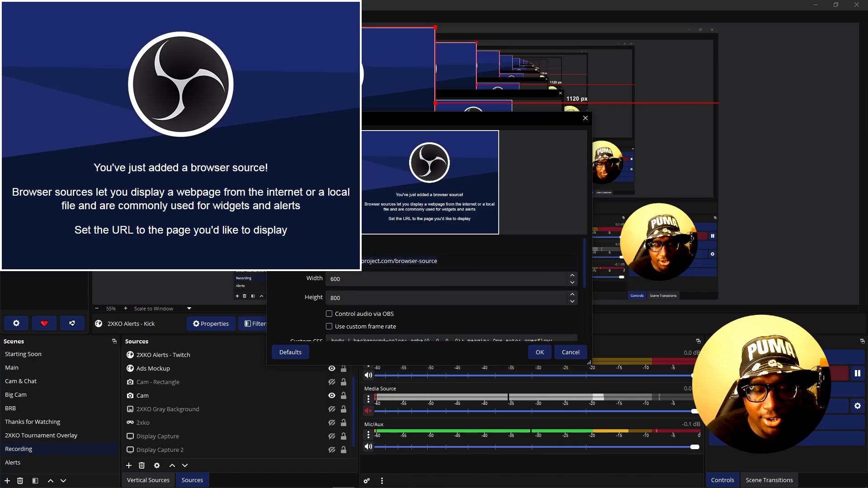
# Step: Replace the browser source's URL with the copied widget URL, confirm, and move the source to about 245 px from the canvas's left edge
pyautogui.tripleClick(378, 264)
pyautogui.press('BackSpace')
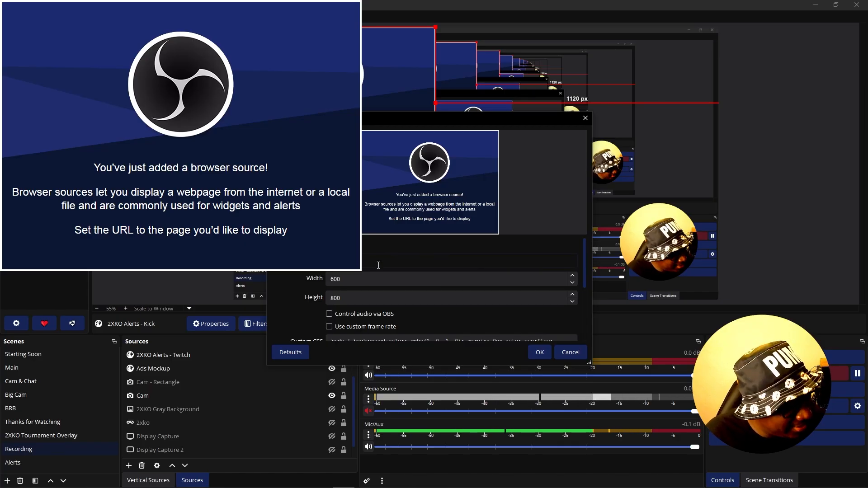
pyautogui.hotkey('ctrl', 'v')
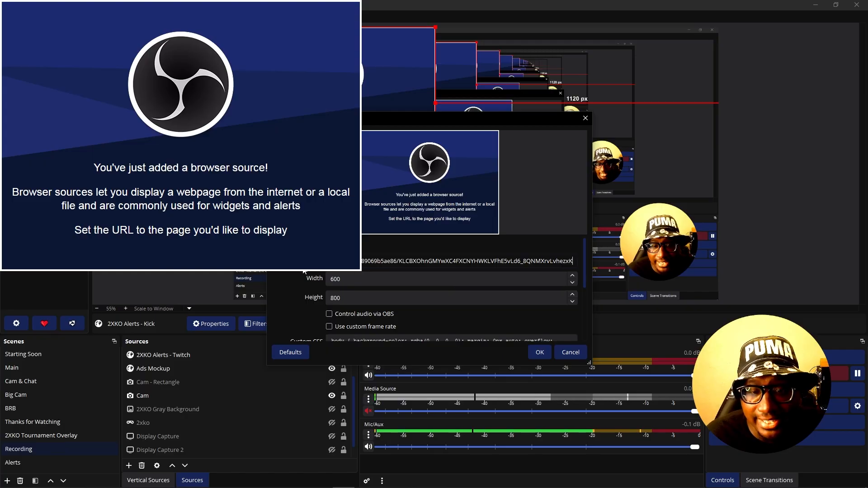
pyautogui.scroll(-3, 291, 270)
pyautogui.scroll(2, 292, 271)
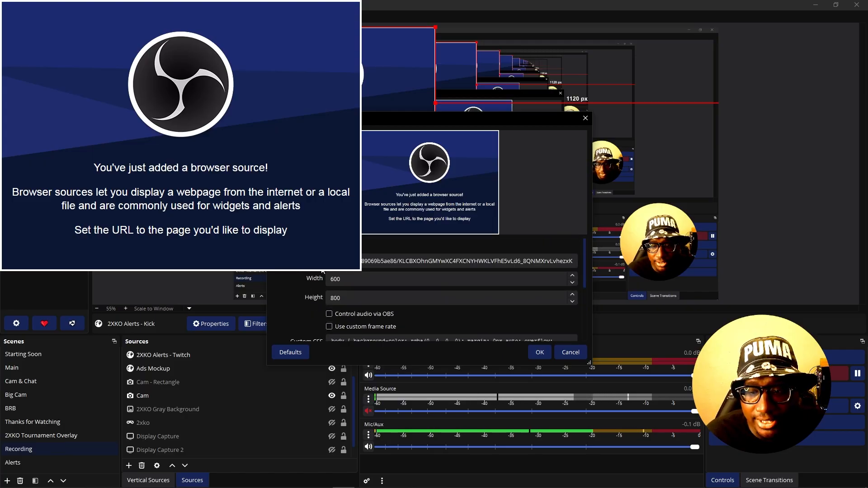
pyautogui.click(539, 353)
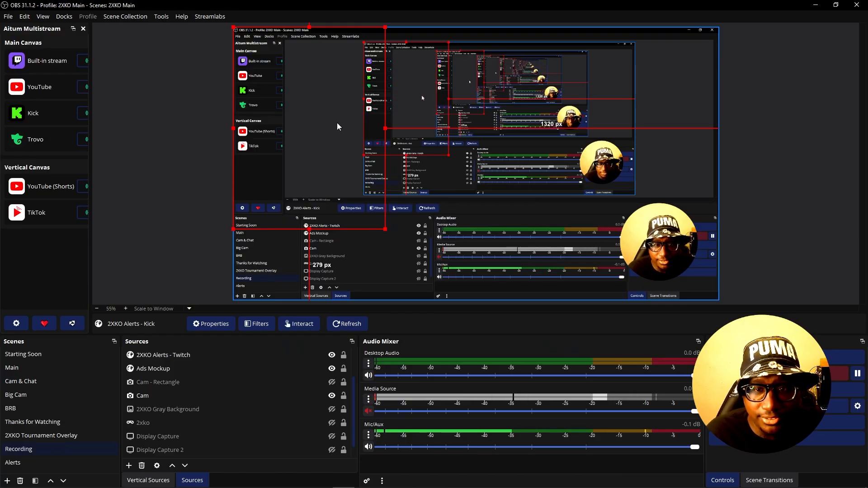
pyautogui.moveTo(339, 128); pyautogui.dragTo(398, 125)
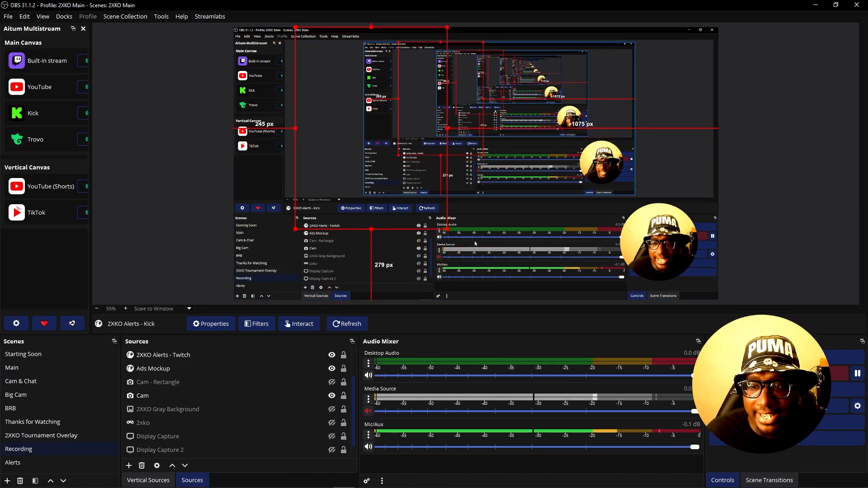
# Step: Switch to Streamer.bot, maximize its window and open the list of actions
pyautogui.click(33, 422)
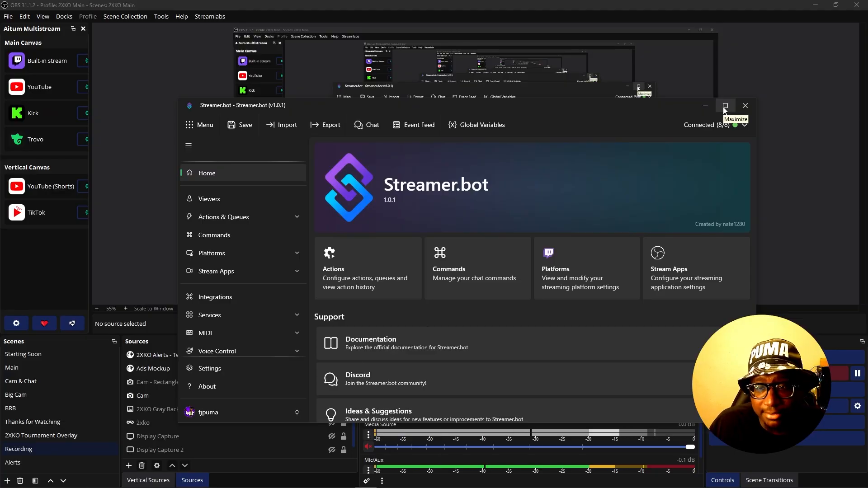
pyautogui.click(724, 106)
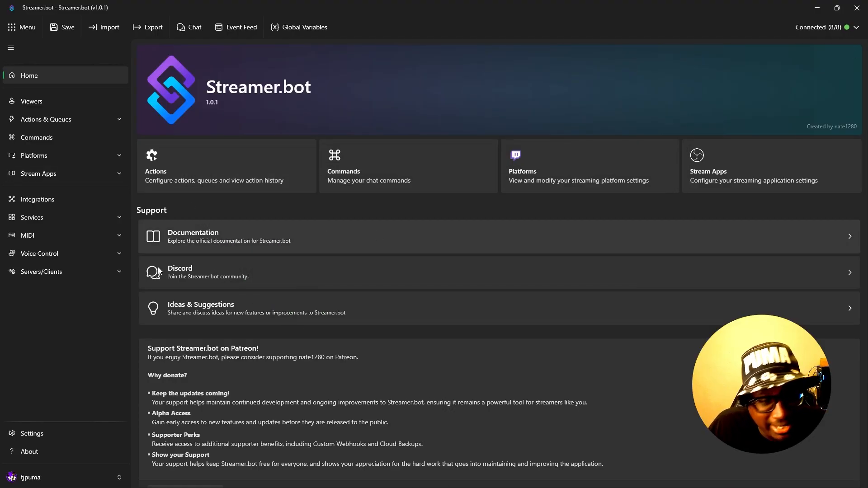
pyautogui.click(64, 179)
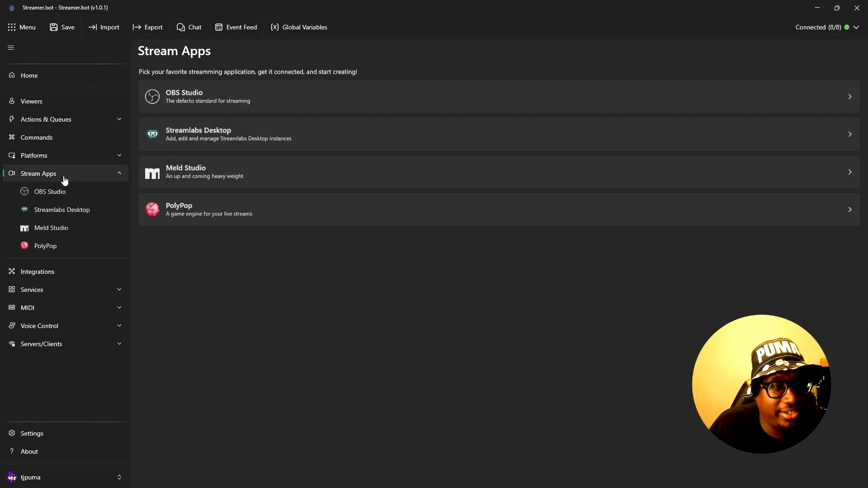
pyautogui.click(50, 158)
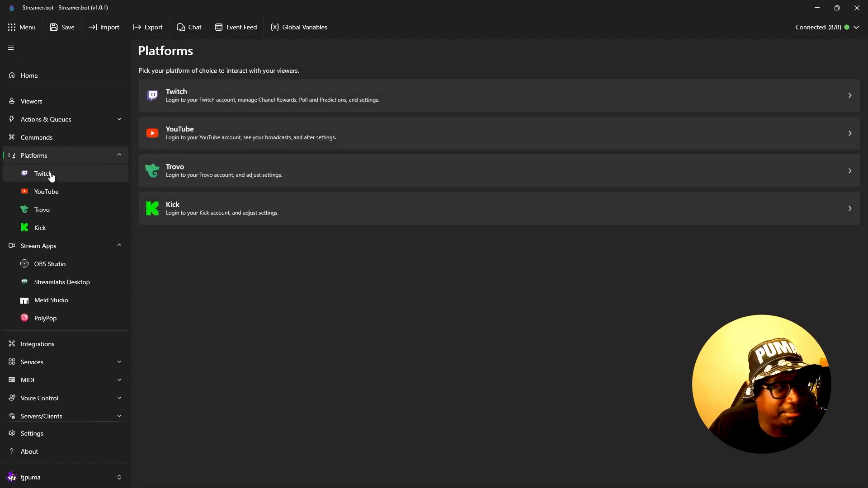
pyautogui.click(56, 120)
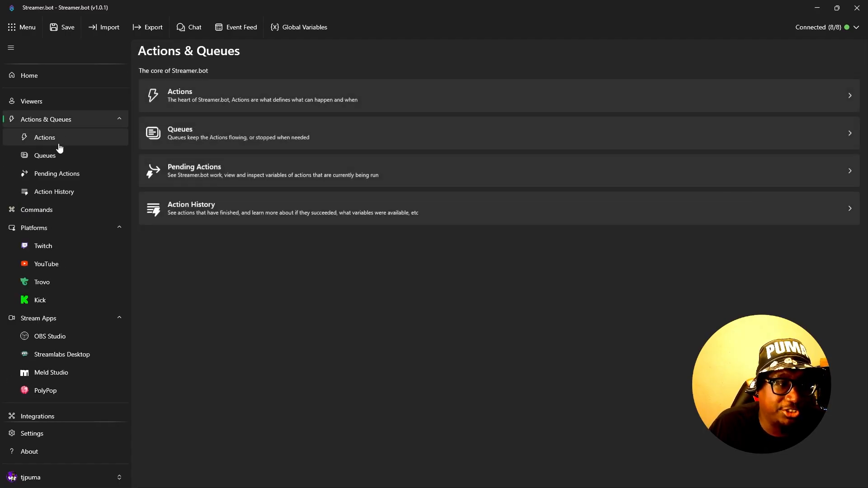
pyautogui.click(81, 140)
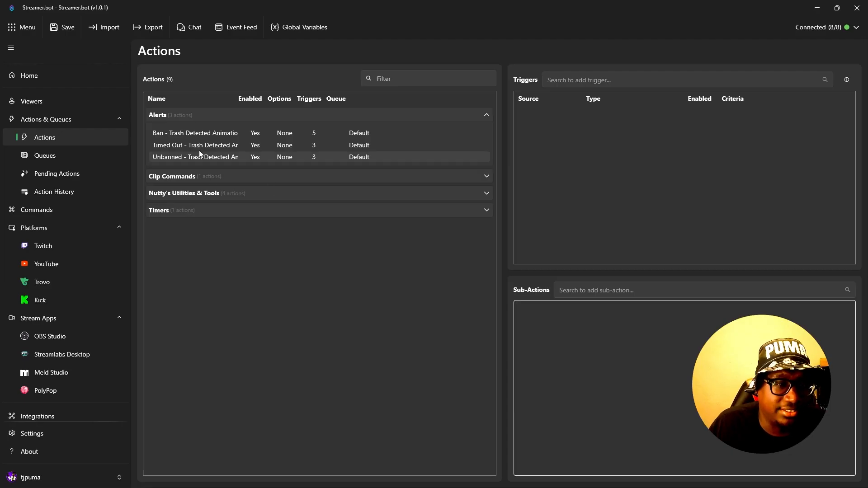
# Step: Examine the triggers and the target-info sub-actions of the "Ban - Trash Detected" alert action
pyautogui.click(184, 136)
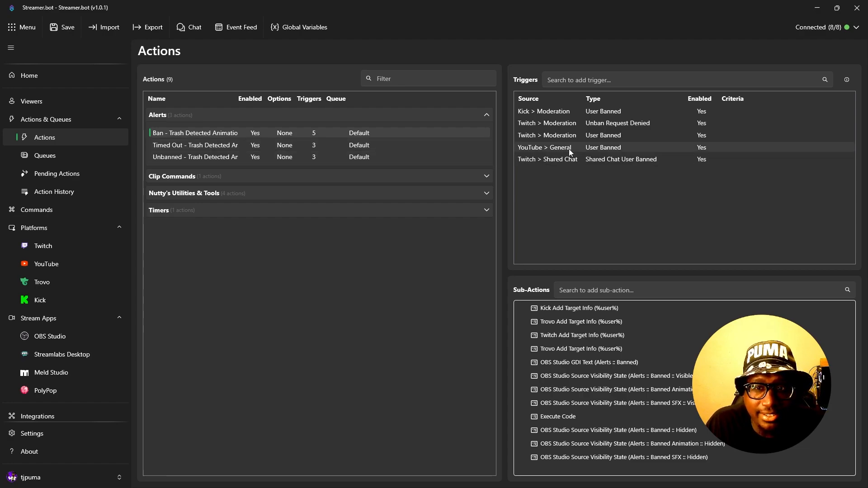
pyautogui.click(552, 134)
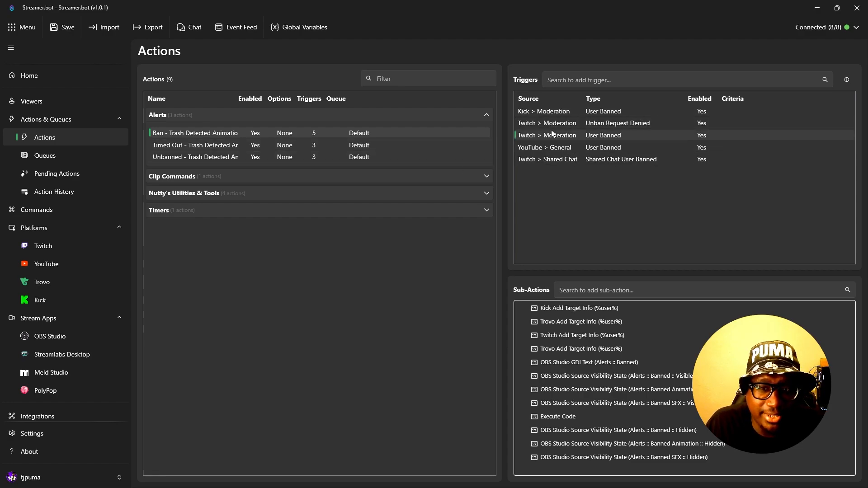
pyautogui.click(552, 147)
pyautogui.click(566, 160)
pyautogui.click(582, 311)
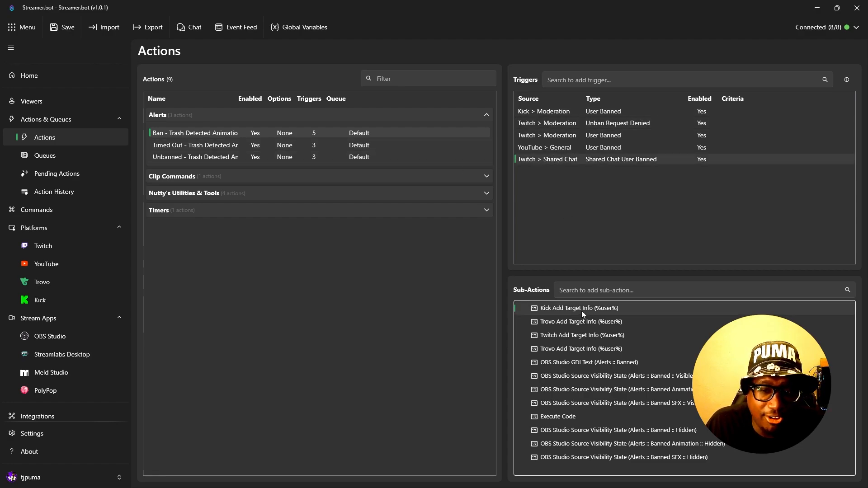
pyautogui.click(582, 322)
pyautogui.click(584, 350)
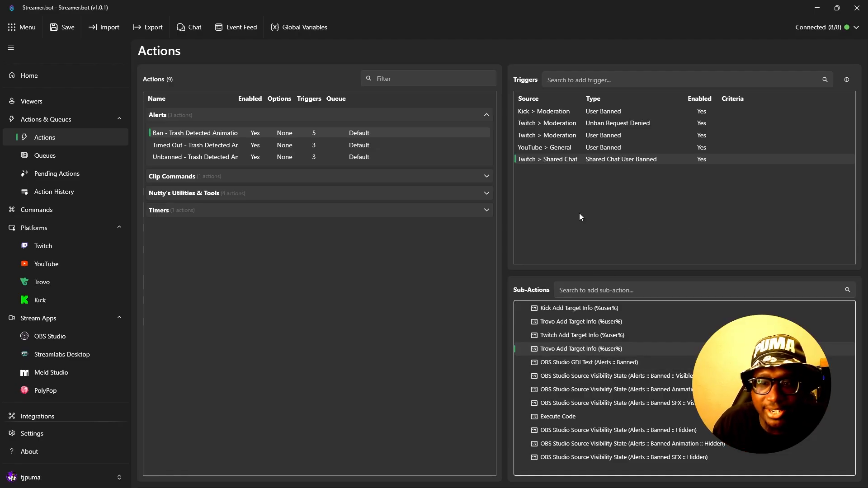
# Step: Test the Ban action with the Twitch User Banned trigger and the Kick User Banned trigger
pyautogui.rightClick(552, 138)
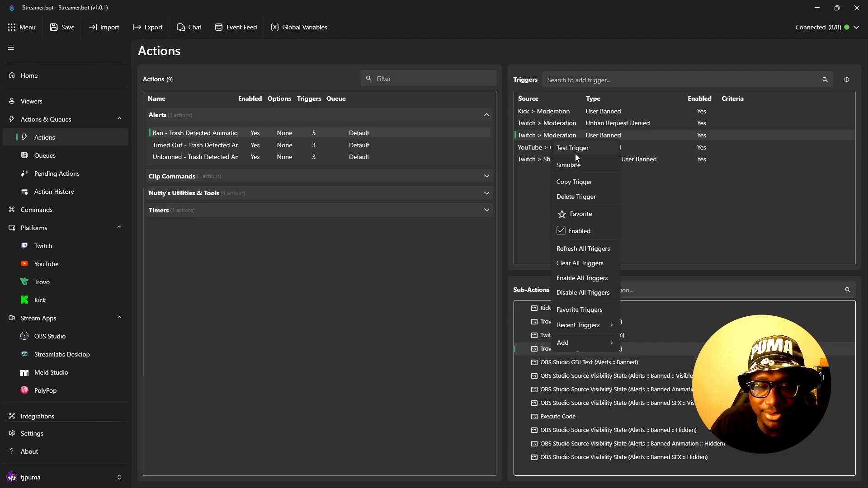
pyautogui.click(574, 149)
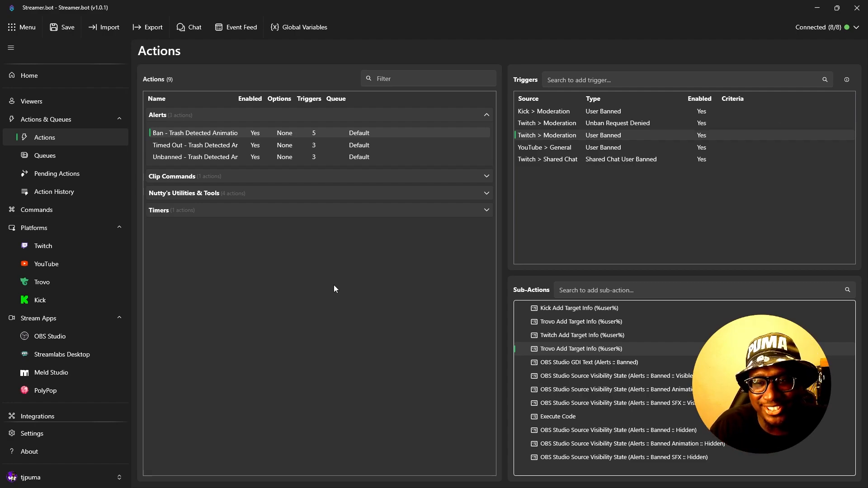
pyautogui.rightClick(545, 113)
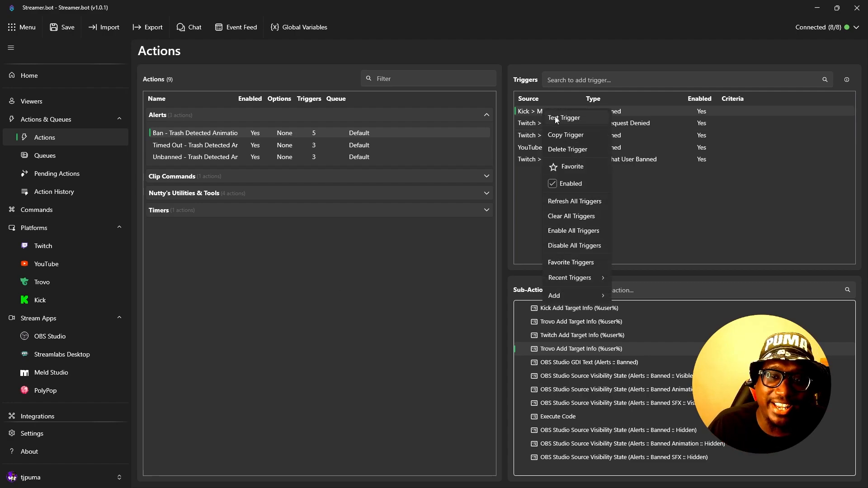
pyautogui.click(557, 118)
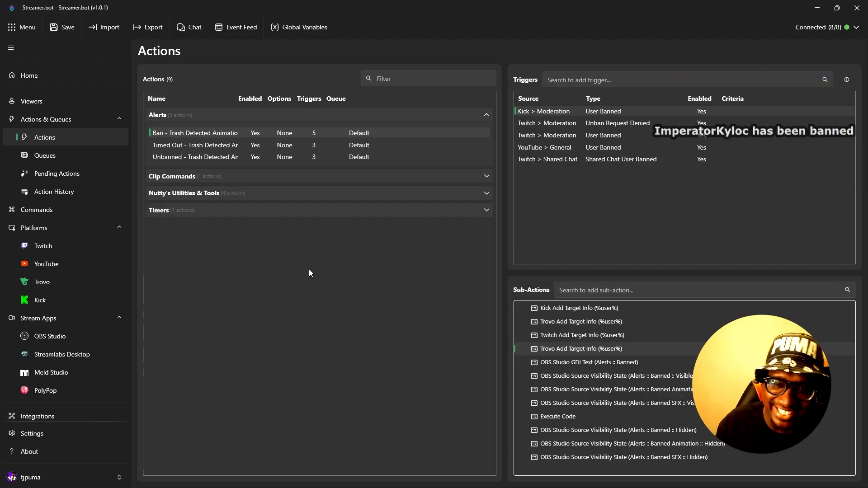
pyautogui.click(615, 161)
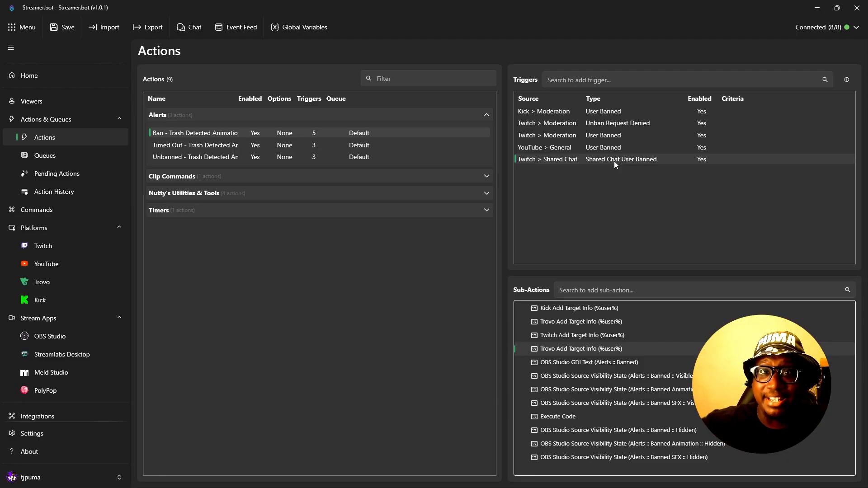
pyautogui.rightClick(614, 161)
pyautogui.click(560, 215)
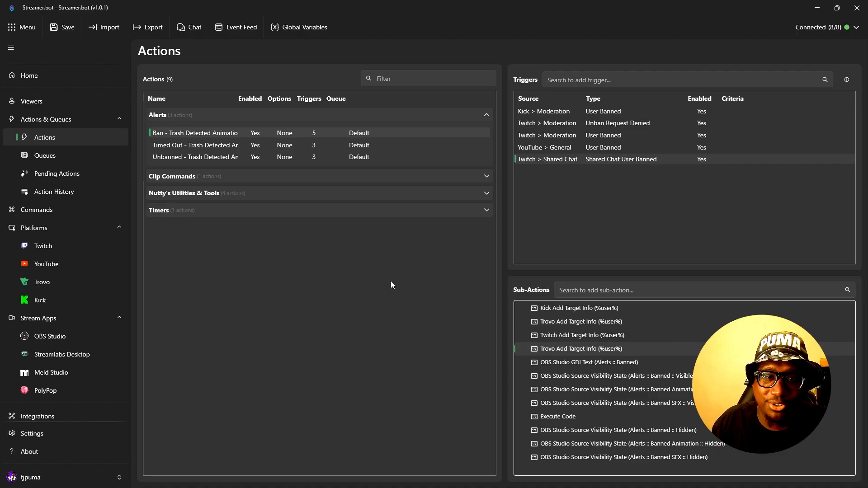